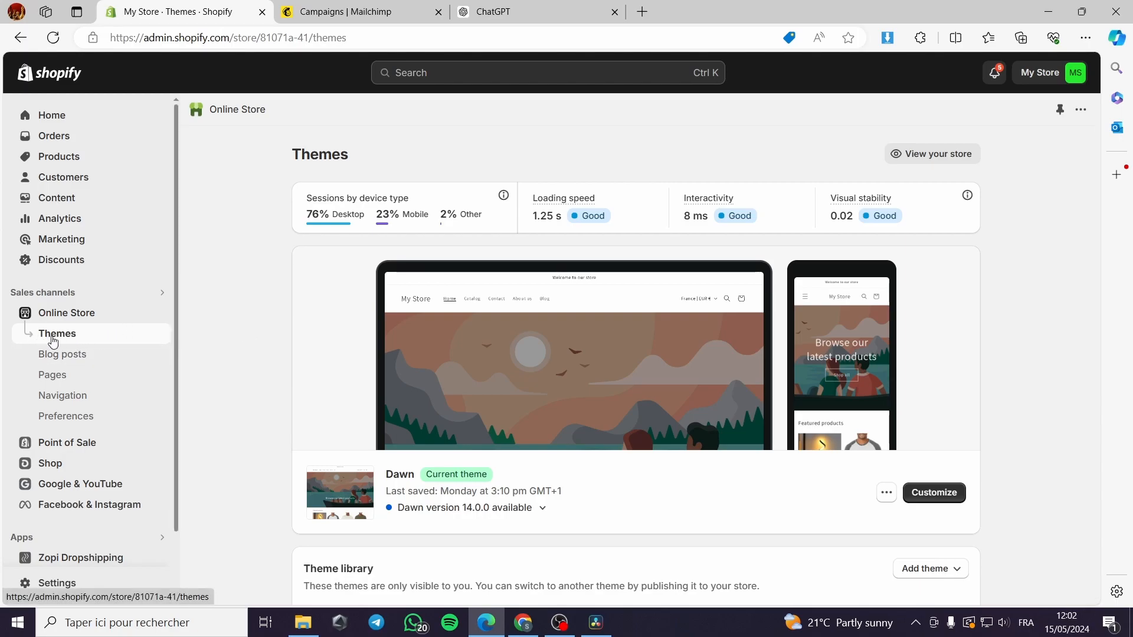
Step: Open the current Dawn theme for customization and preview the store's Contact page
scroll(74, 342, down, 2)
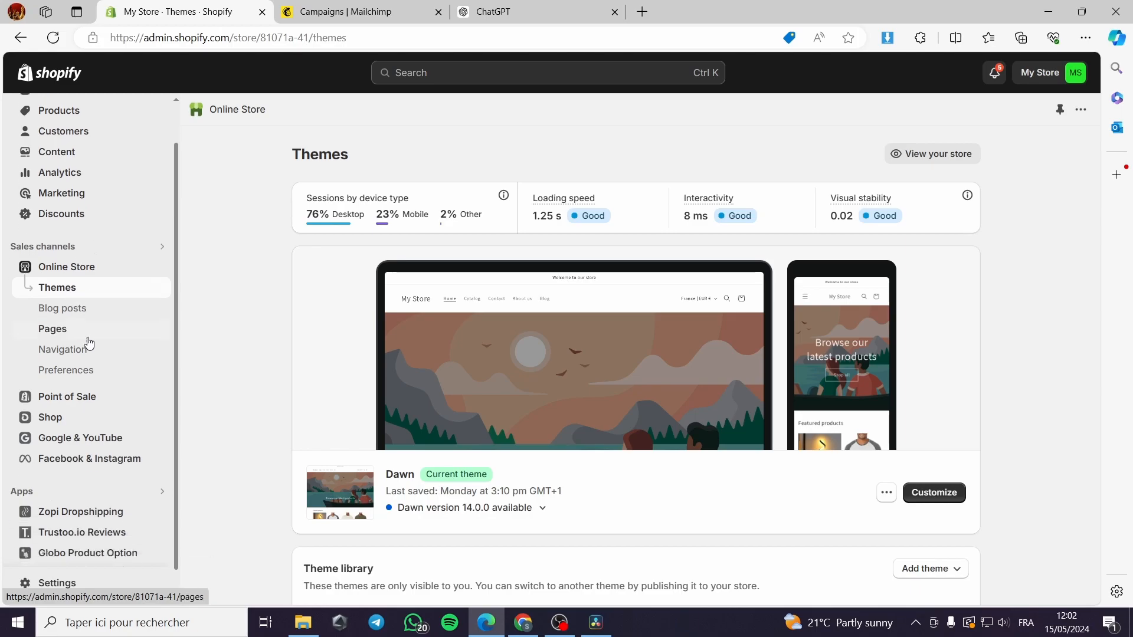
click(934, 493)
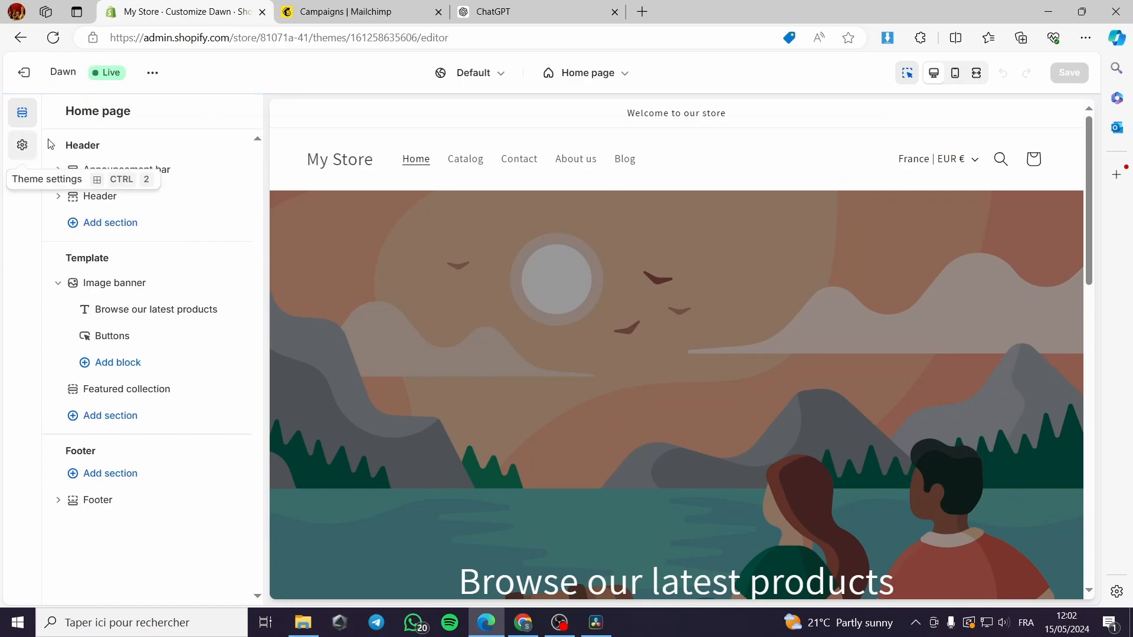
click(577, 165)
click(523, 161)
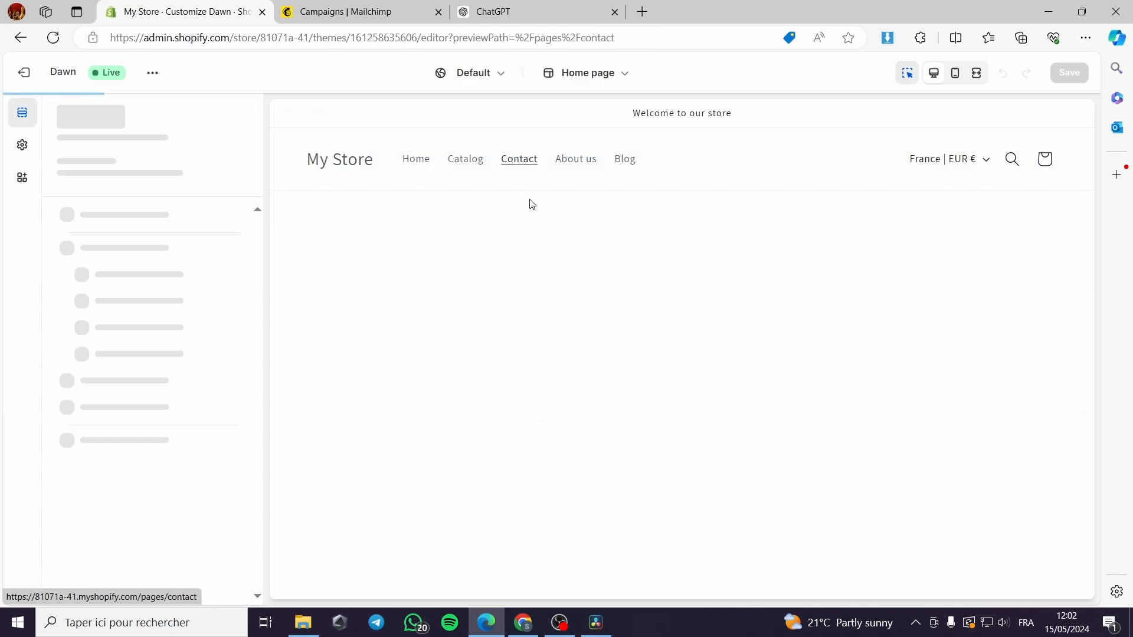
scroll(571, 270, down, 3)
scroll(577, 278, up, 2)
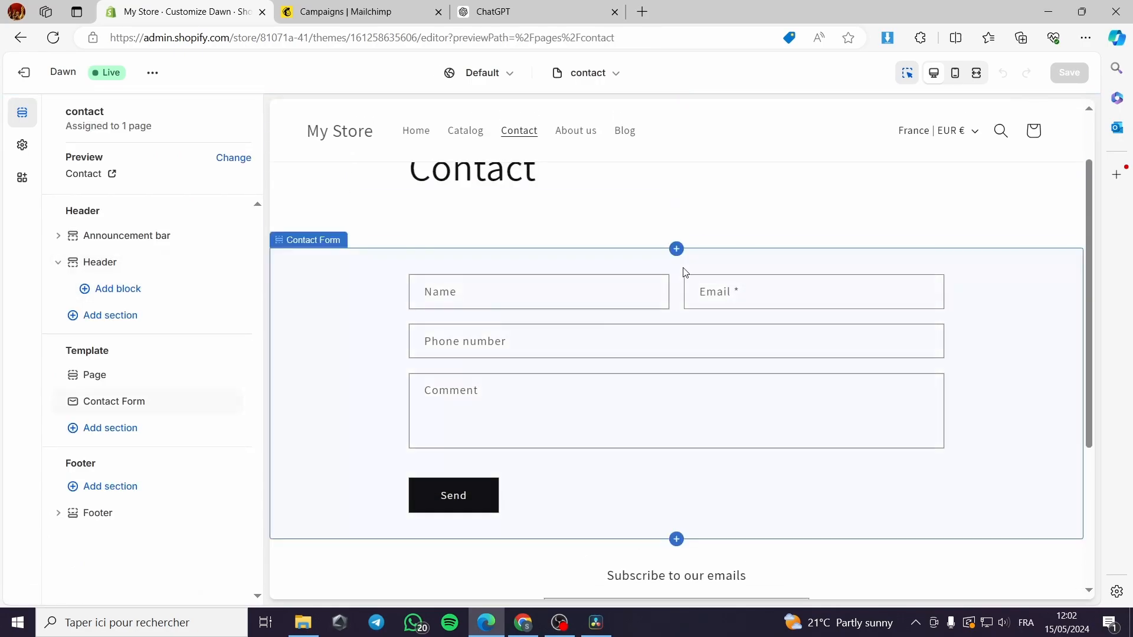
Step: Remove the existing Contact Form section from the Contact page template
click(669, 302)
scroll(109, 538, down, 3)
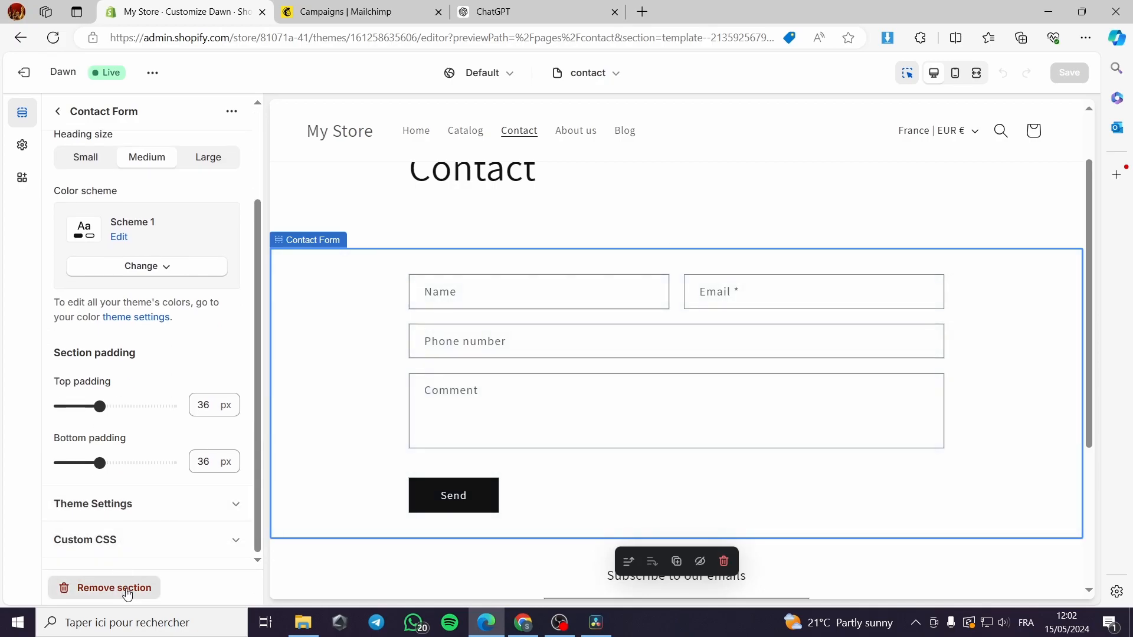
click(113, 588)
Step: Add a Contact form section to the template between the page title and the footer, finding it with the search "form"
click(557, 299)
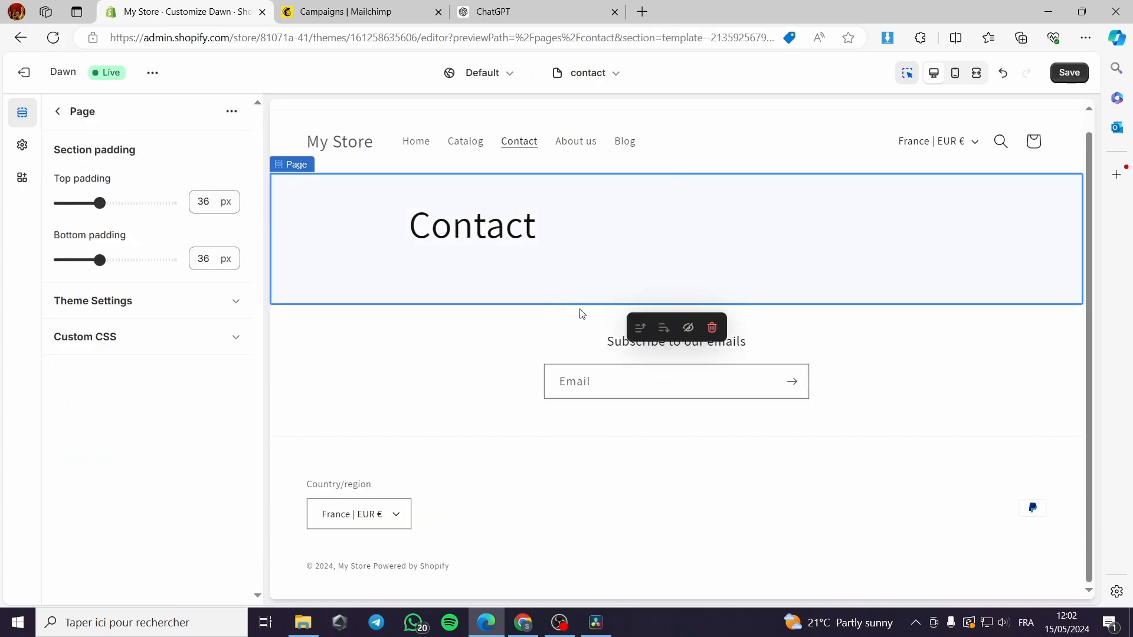
click(791, 329)
mouse_move(679, 304)
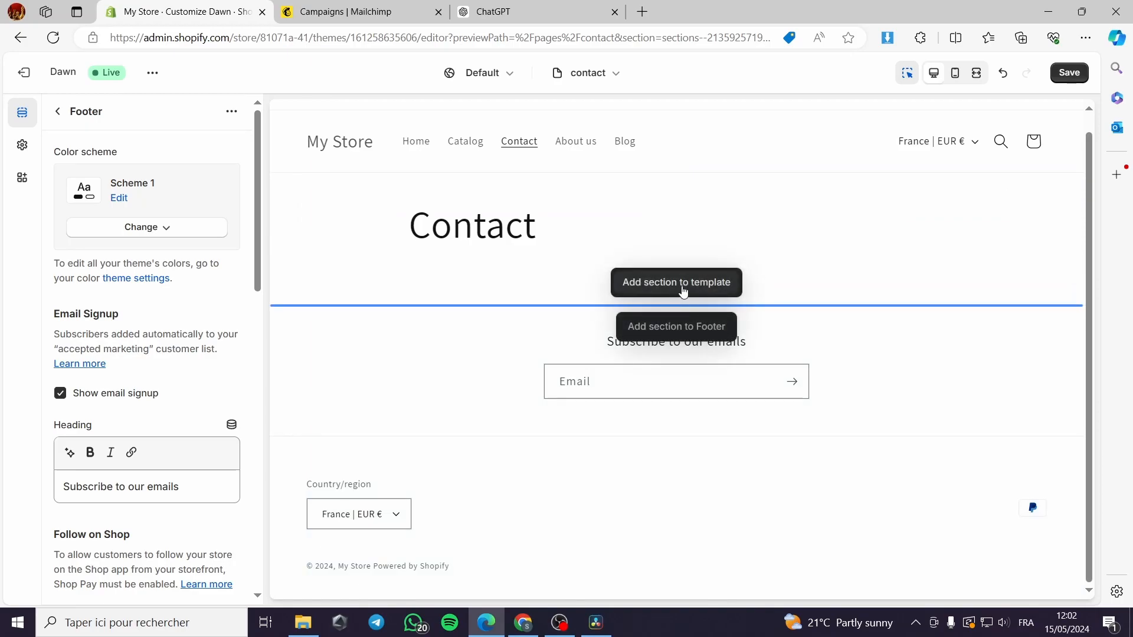
click(681, 289)
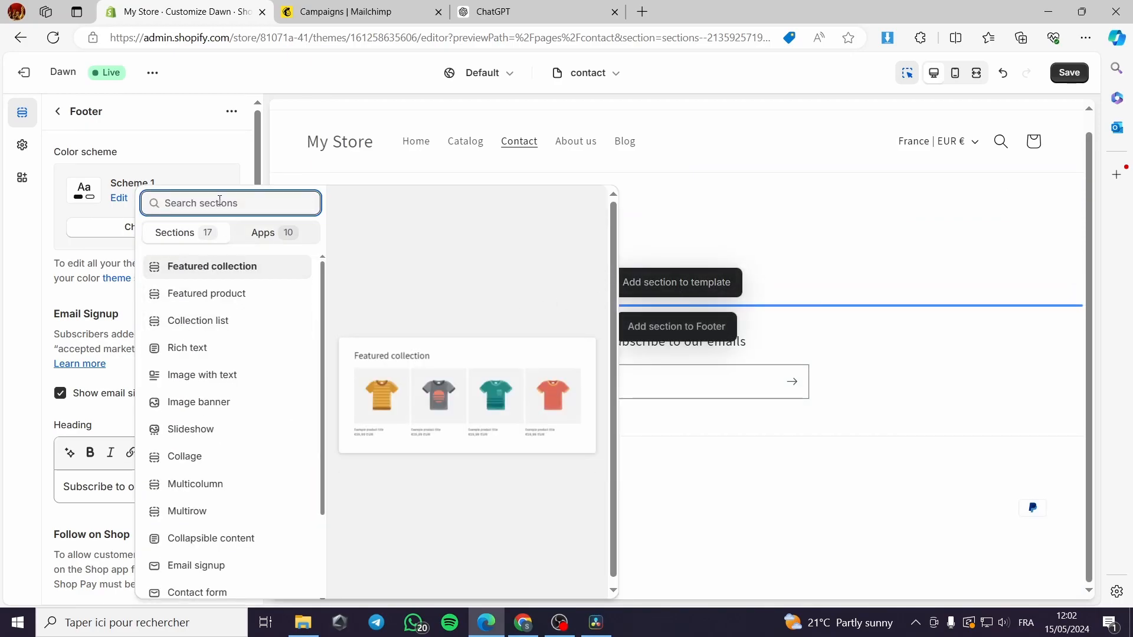
text(form)
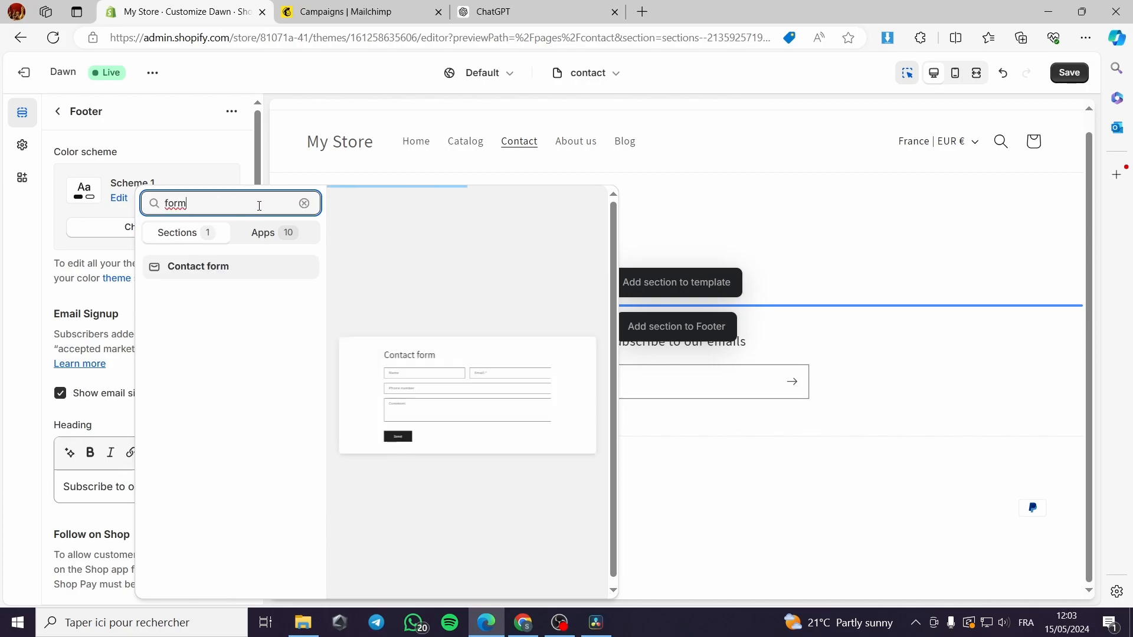
click(208, 270)
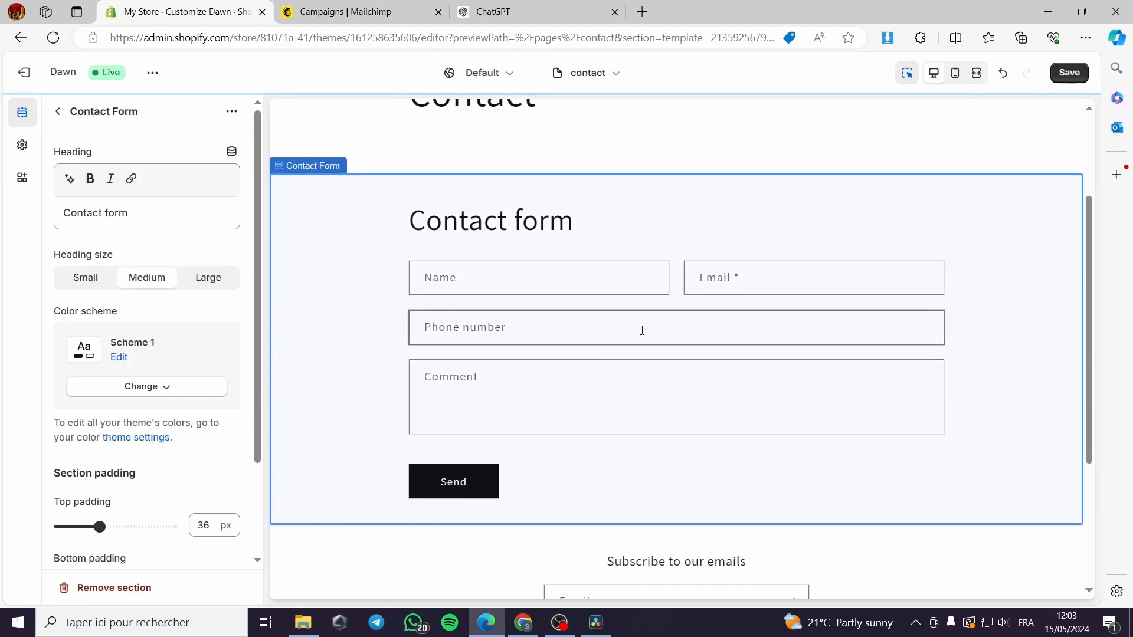
Step: Change the contact form's heading to "Put your contact here"
drag(151, 213, 42, 222)
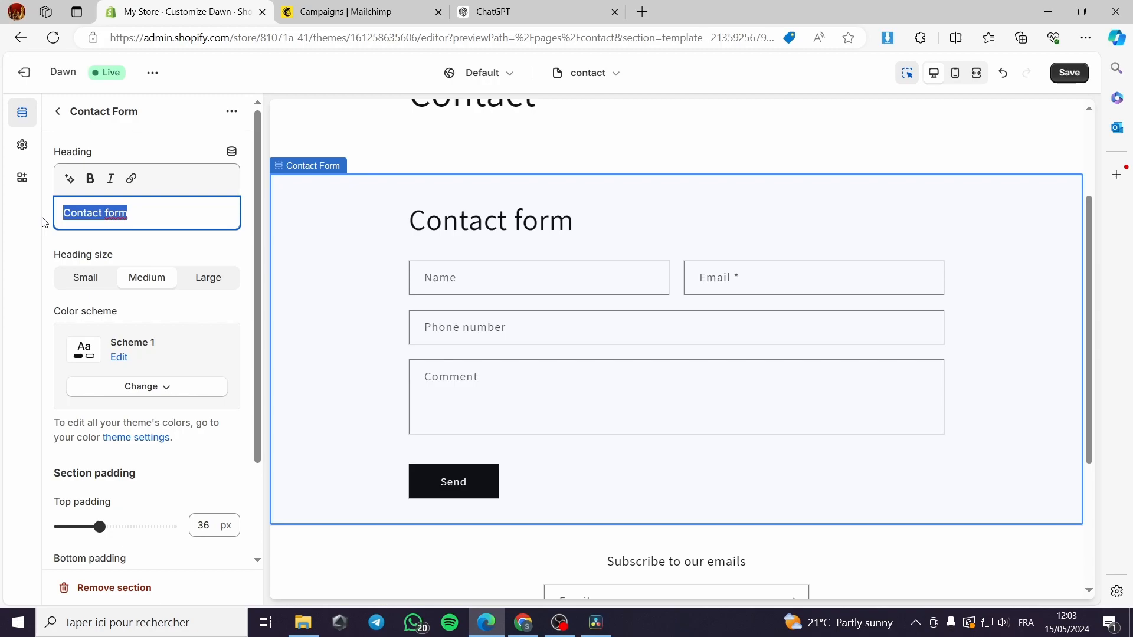
text(S)
key(BackSpace)
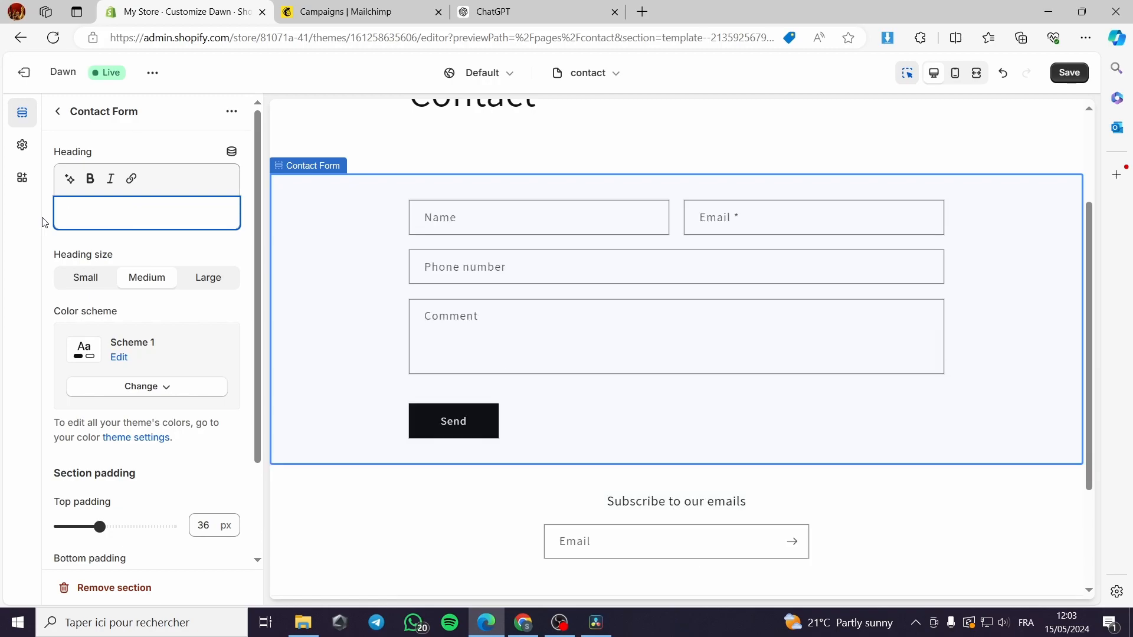
text(Put yo)
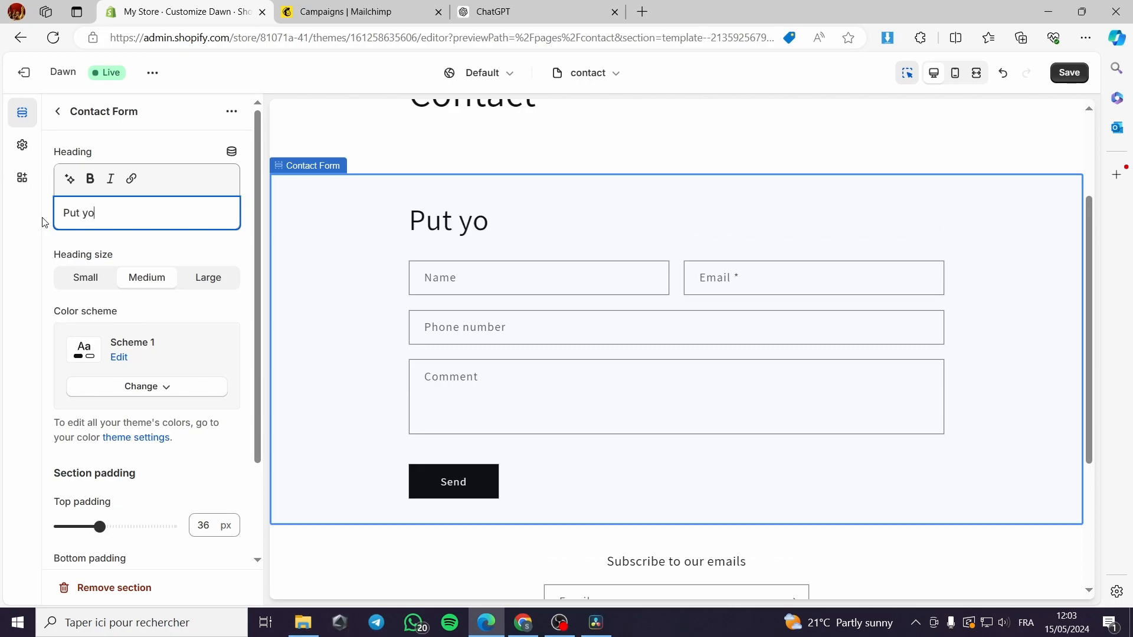
text(ur cont)
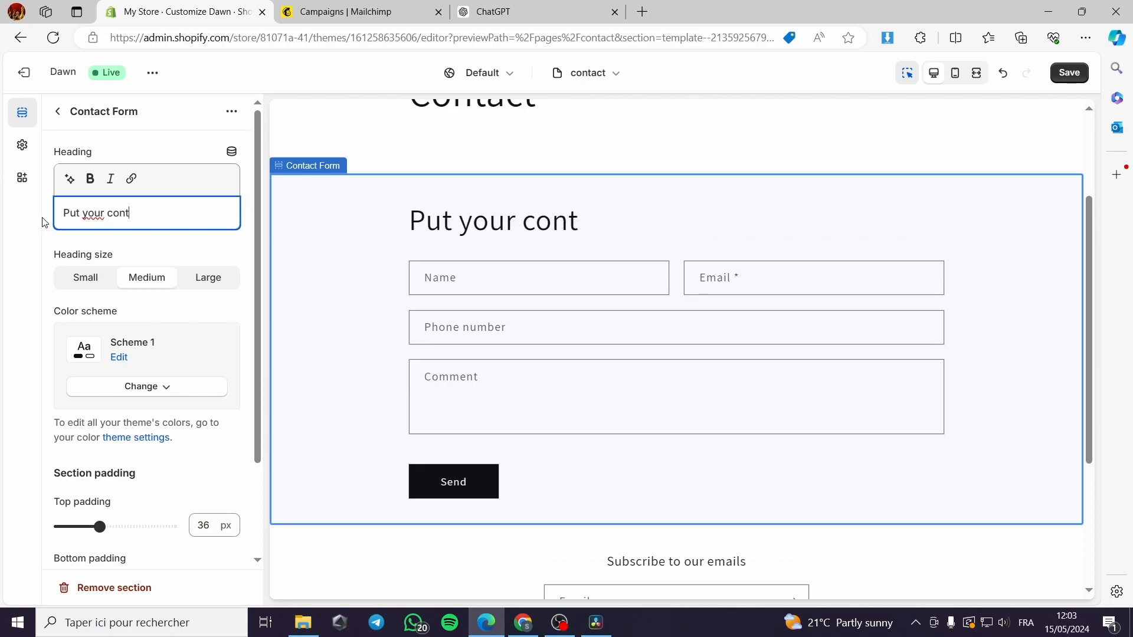
text(act here)
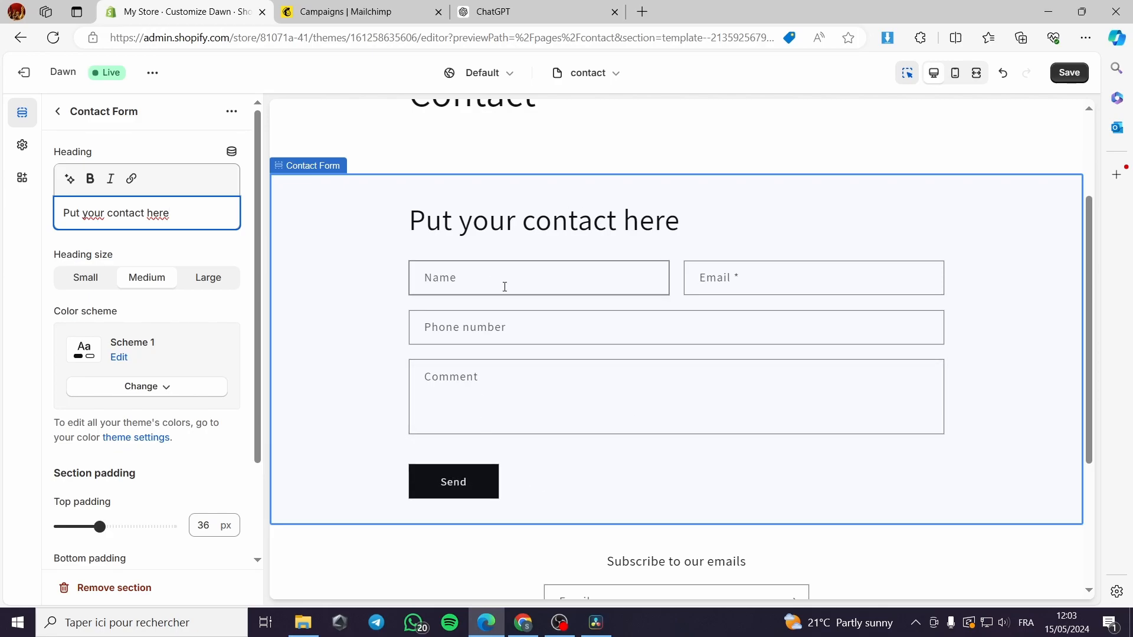
Step: Try the Small and Medium sizes for the form heading and set it to Large
click(98, 280)
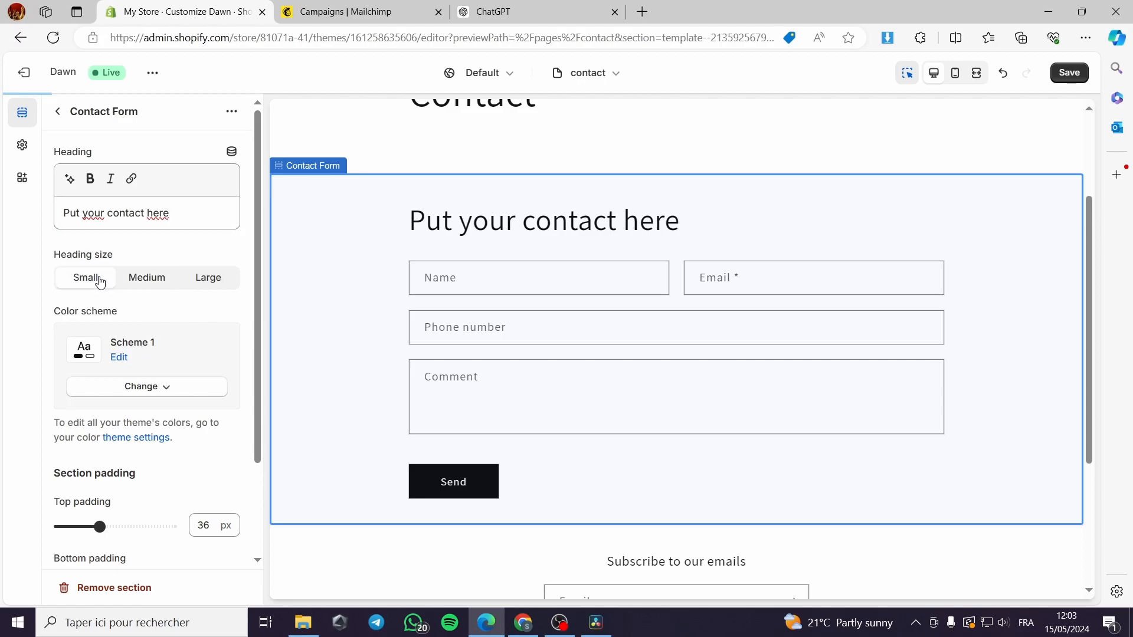
click(148, 278)
click(211, 280)
Step: Try color schemes 4 and 5 on the contact form and return it to Scheme 1
scroll(175, 354, down, 1)
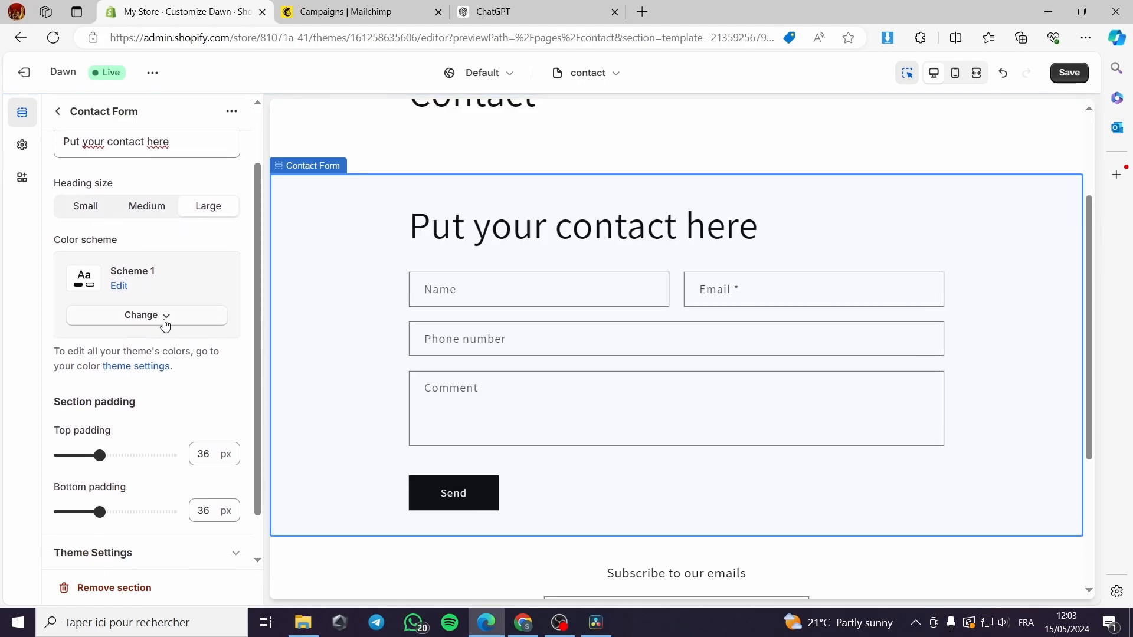
click(152, 318)
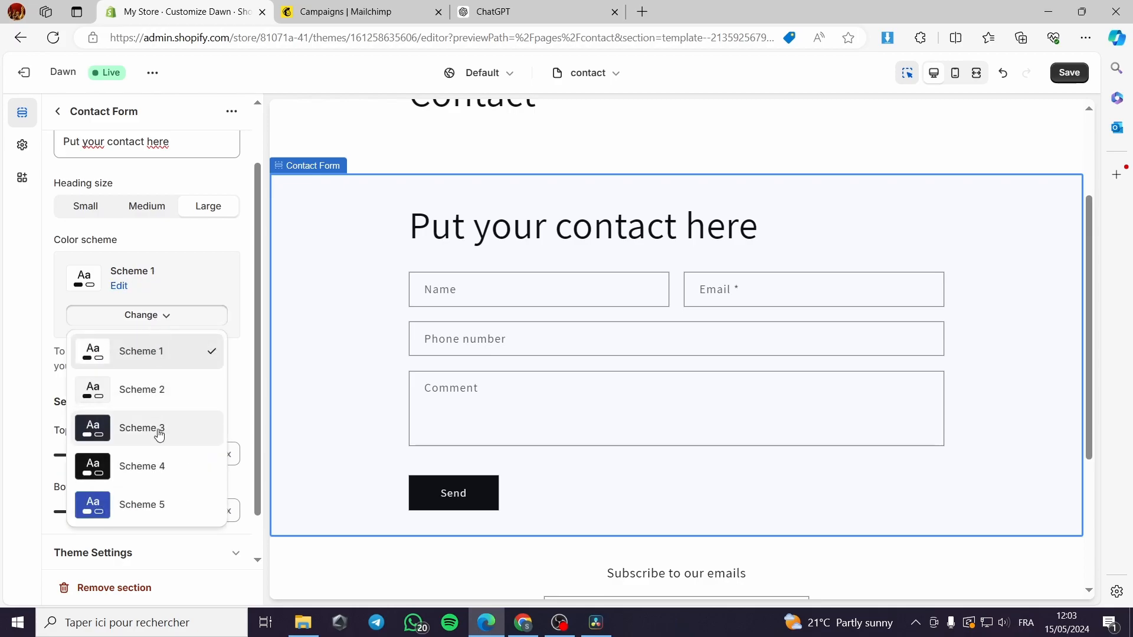
click(157, 464)
click(171, 314)
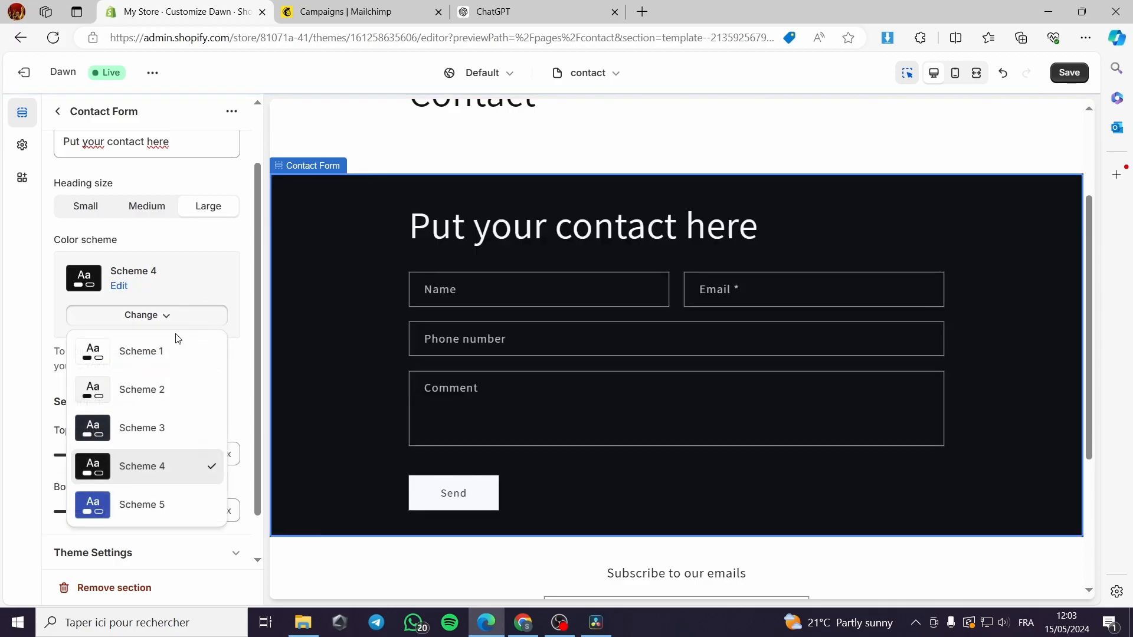
click(207, 502)
click(172, 317)
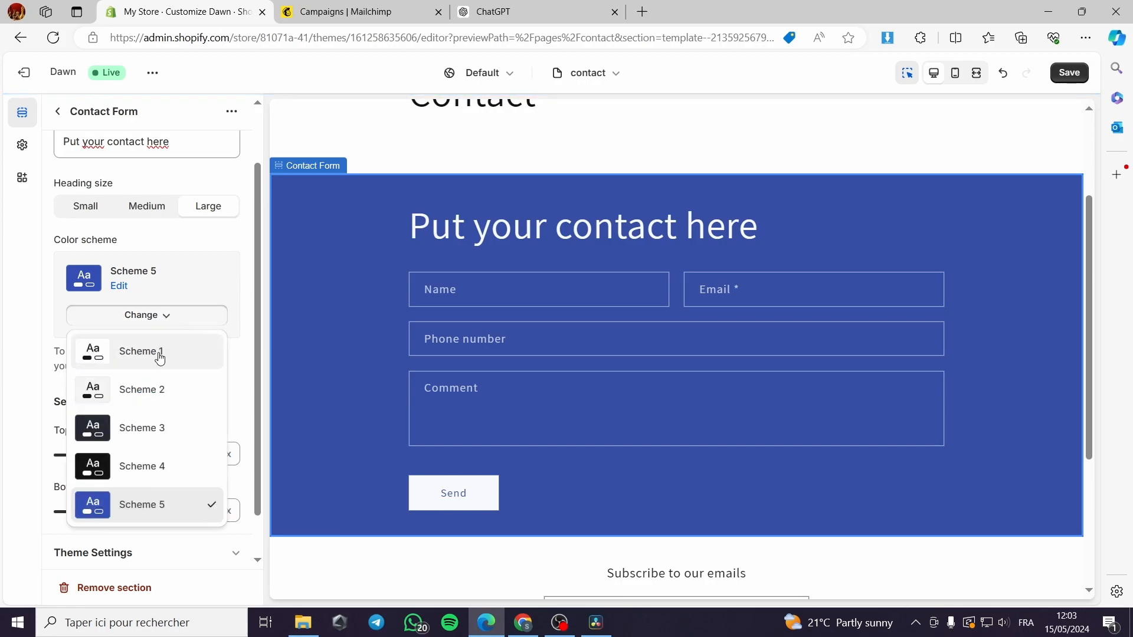
click(158, 354)
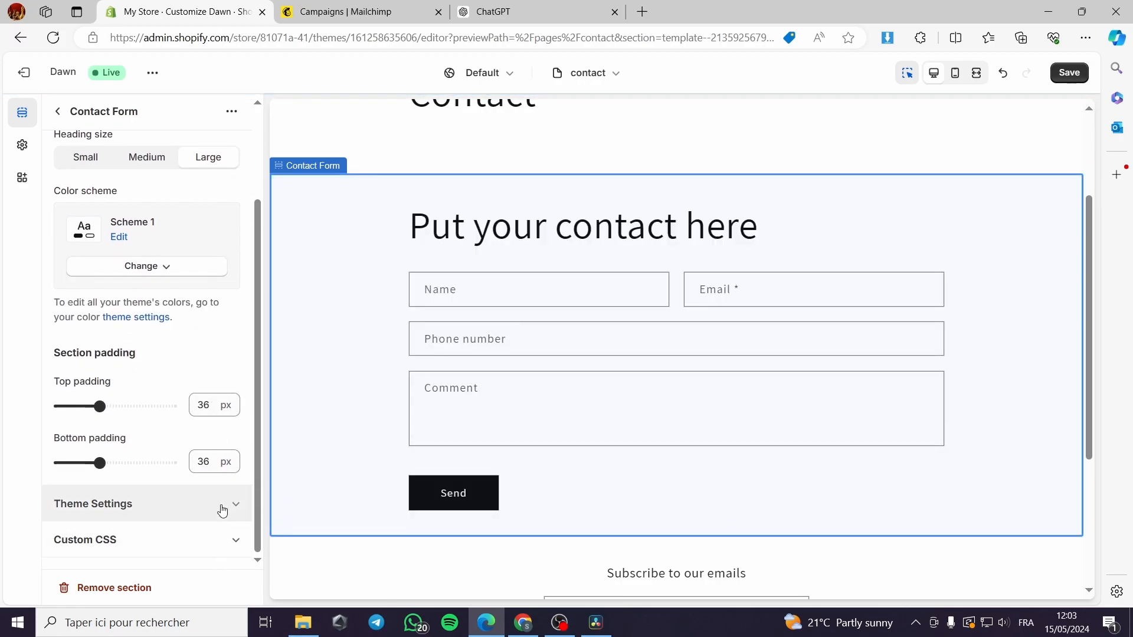
Step: Remove the added Contact Form section and leave the theme editor, discarding the unsaved changes
scroll(235, 508, up, 2)
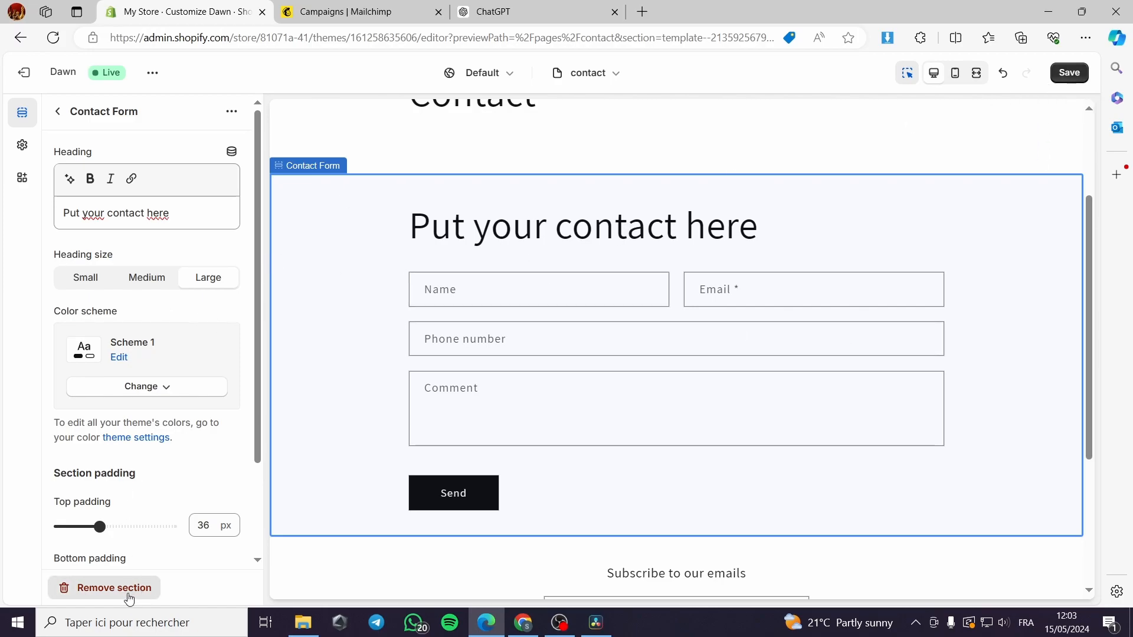
click(121, 591)
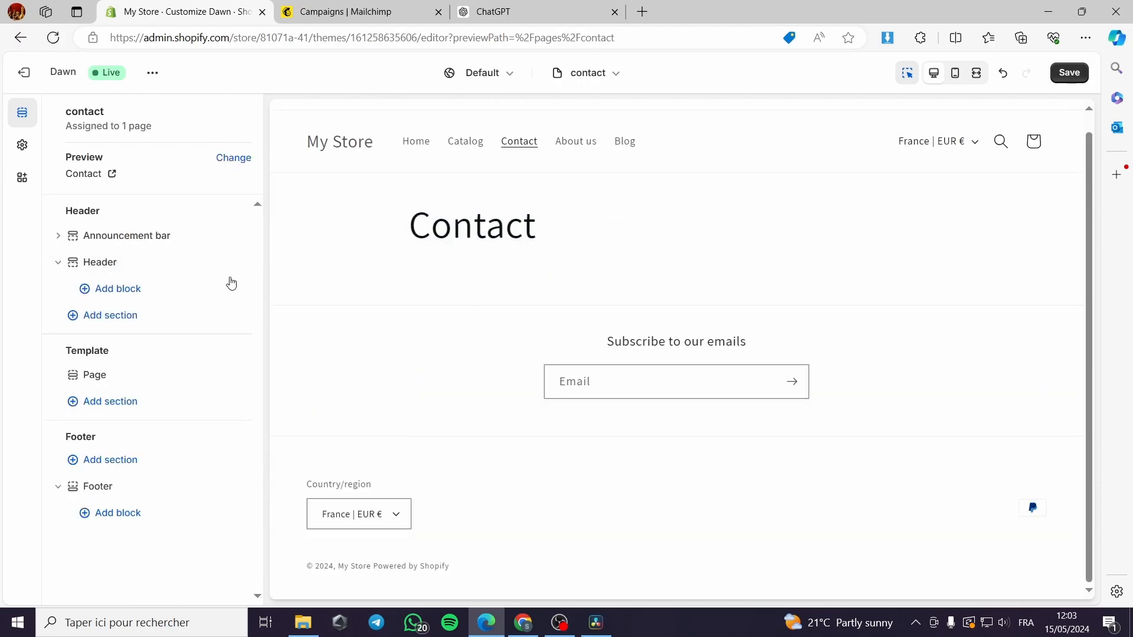
click(24, 76)
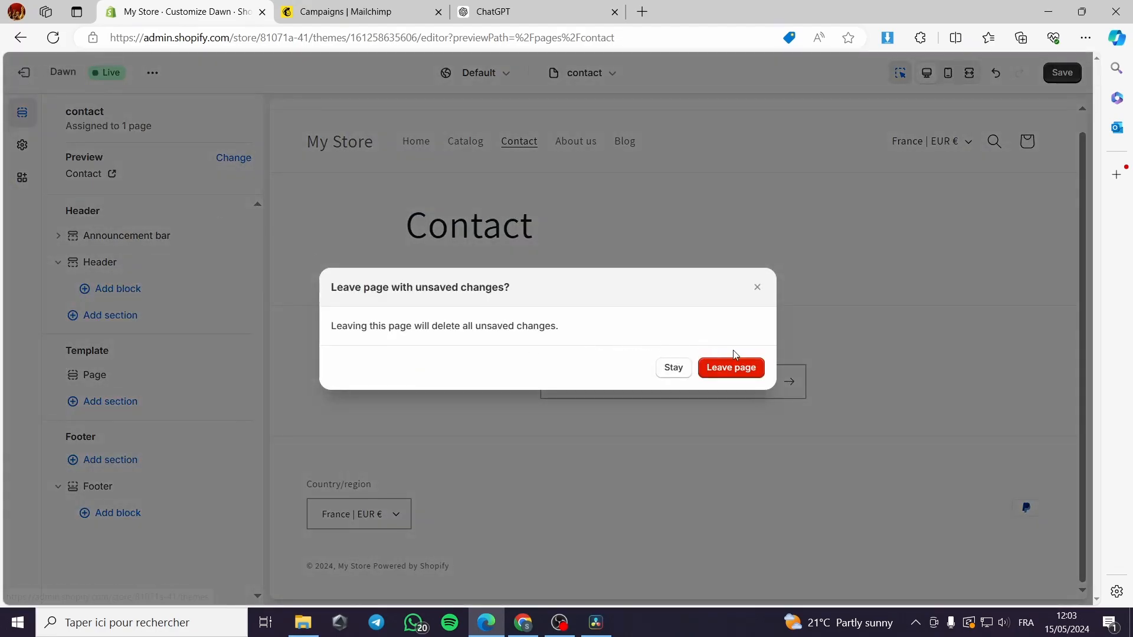
click(748, 370)
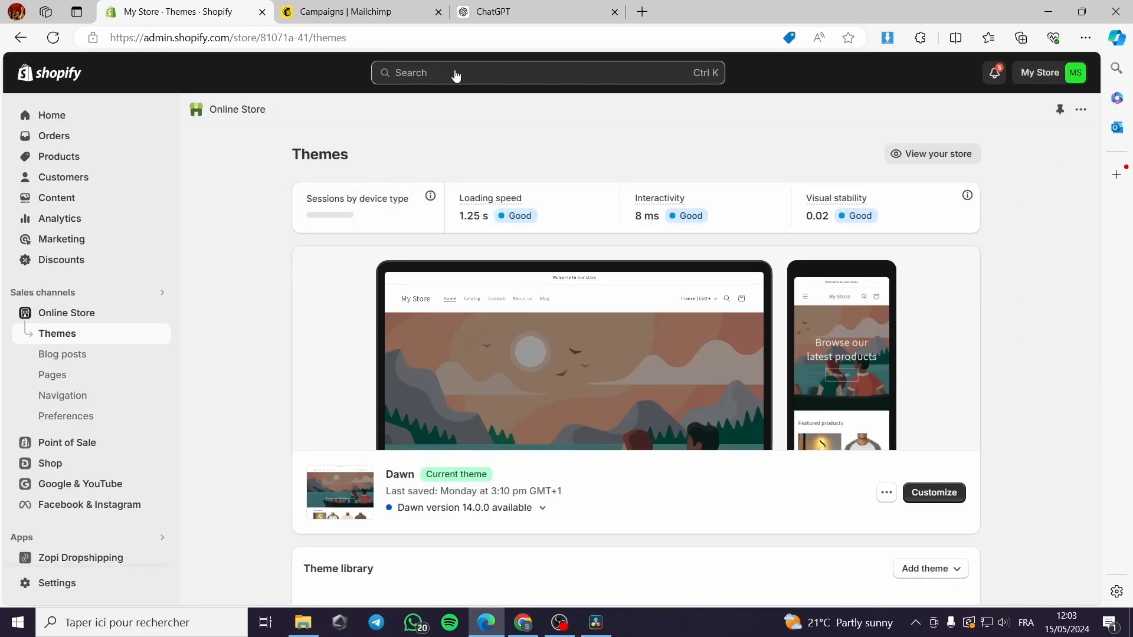
Step: Search the Shopify App Store for "mailchimp", check the open Mailchimp campaigns page and return to the app results
click(457, 72)
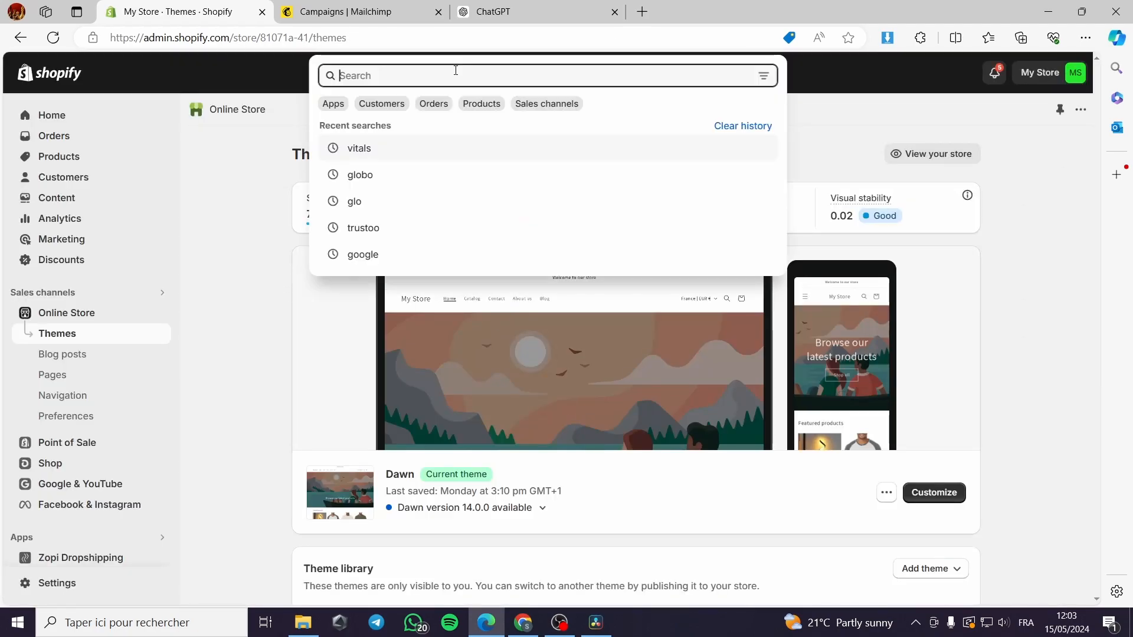
text(mailc)
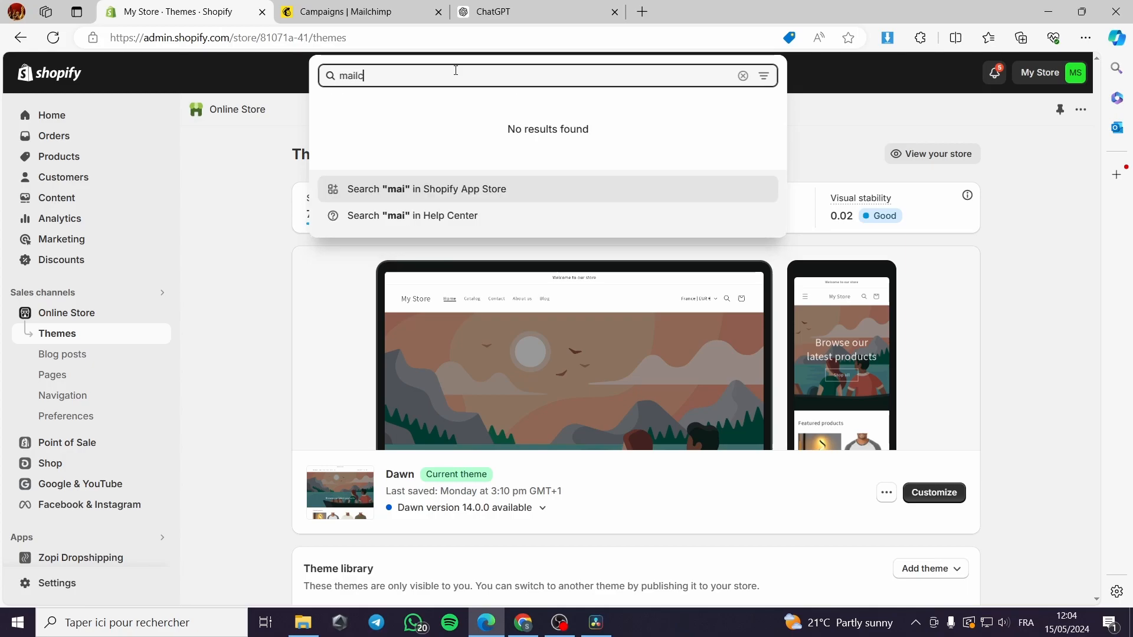
text(himp)
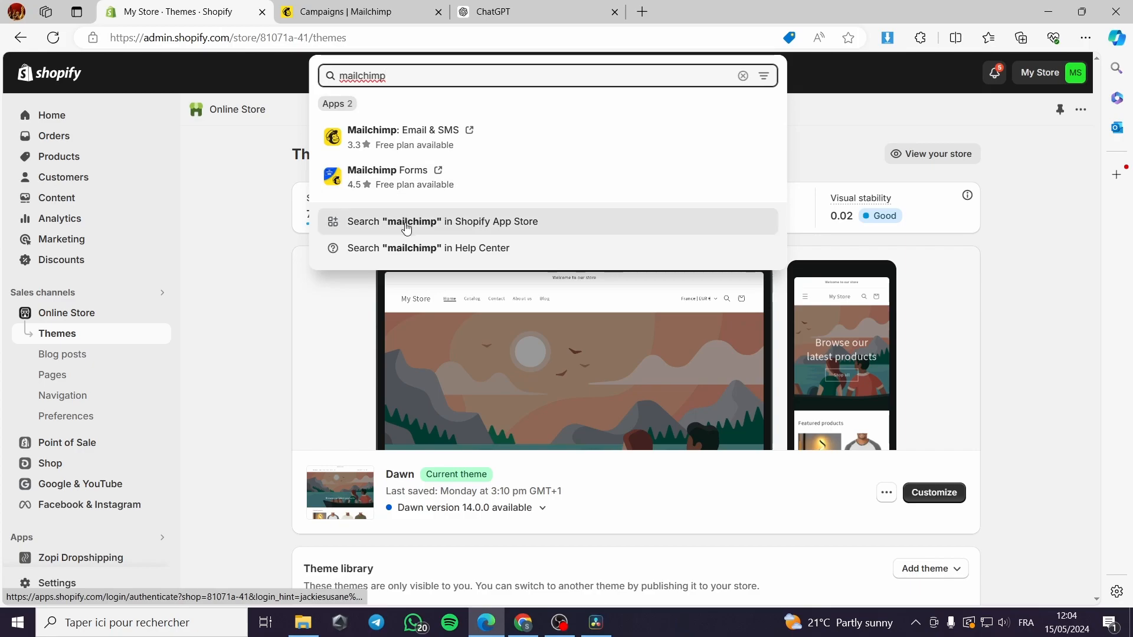
click(467, 219)
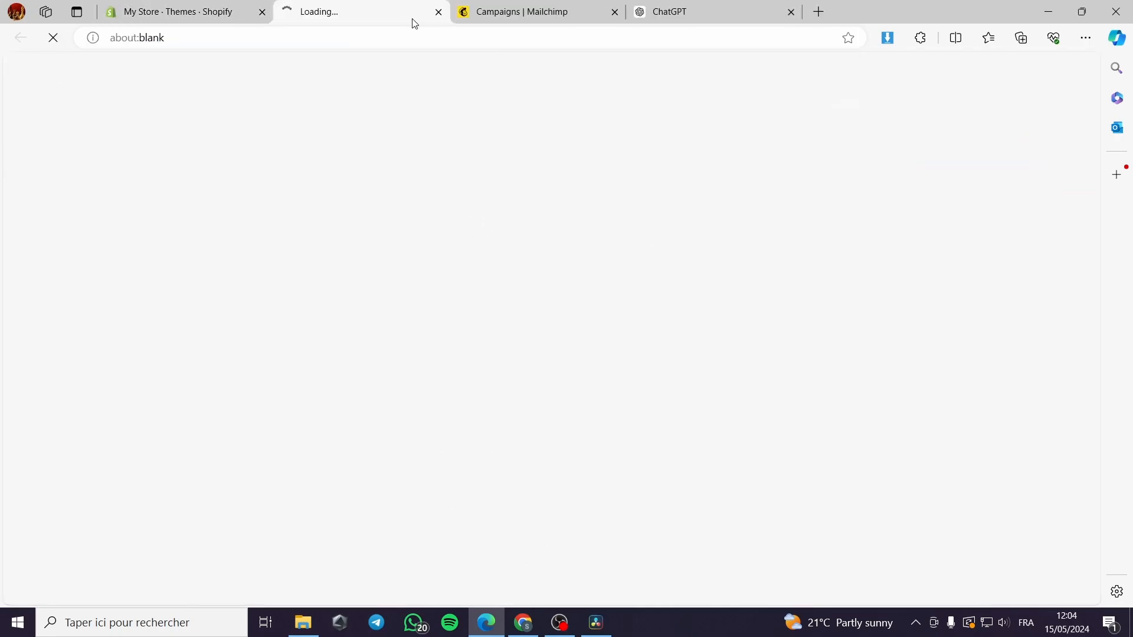
click(507, 11)
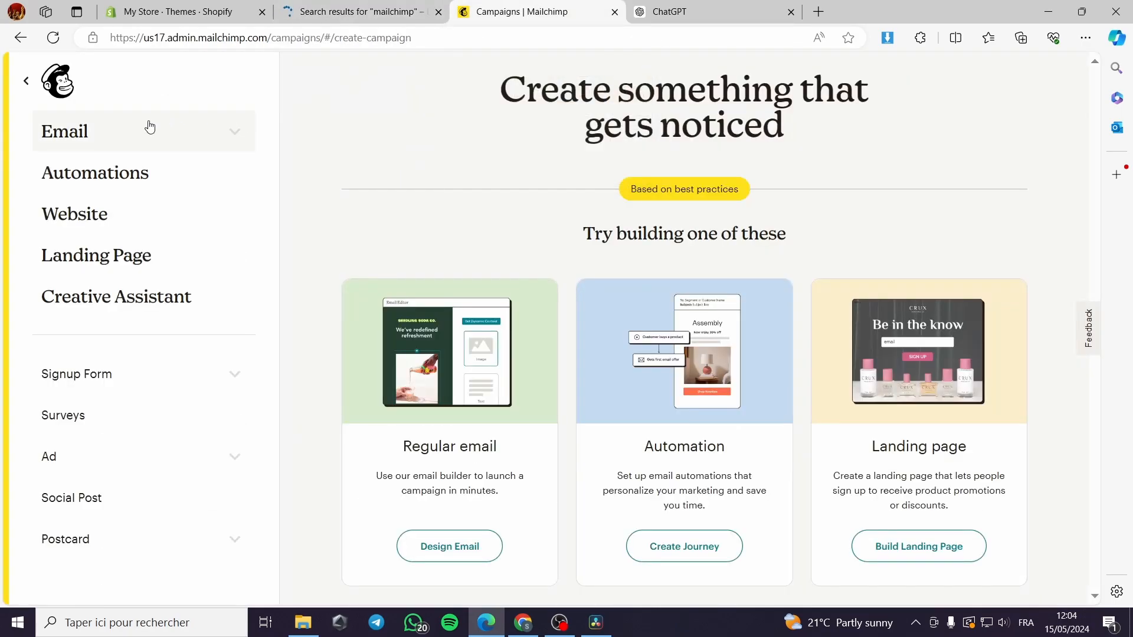
click(342, 11)
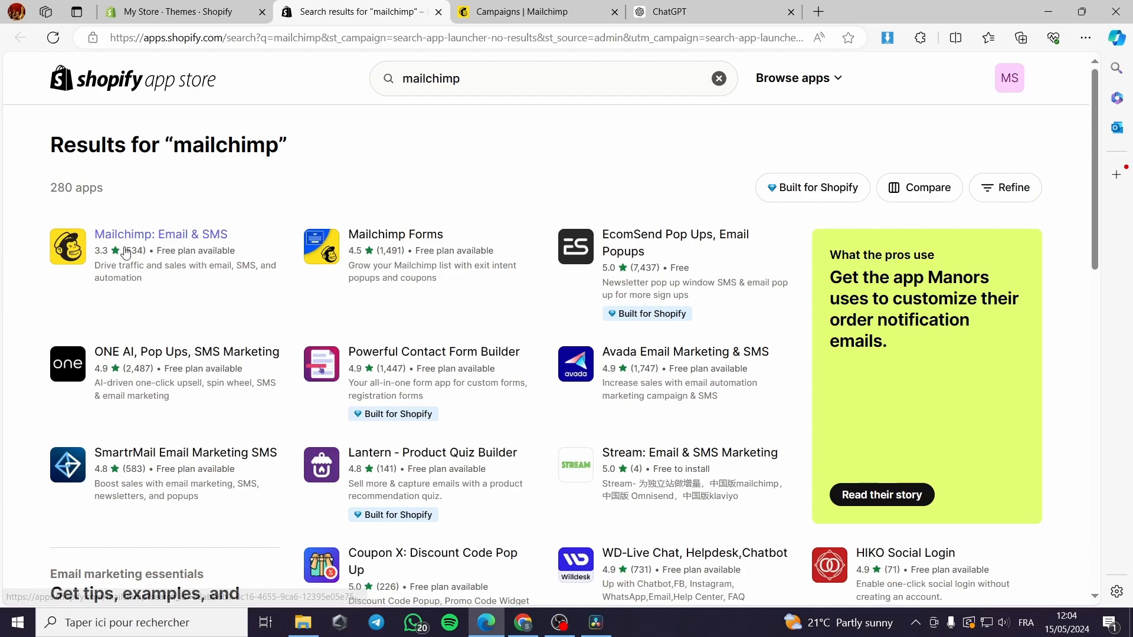
Step: Install the Mailchimp: Email & SMS app on the store and go back to its App Store listing
click(186, 241)
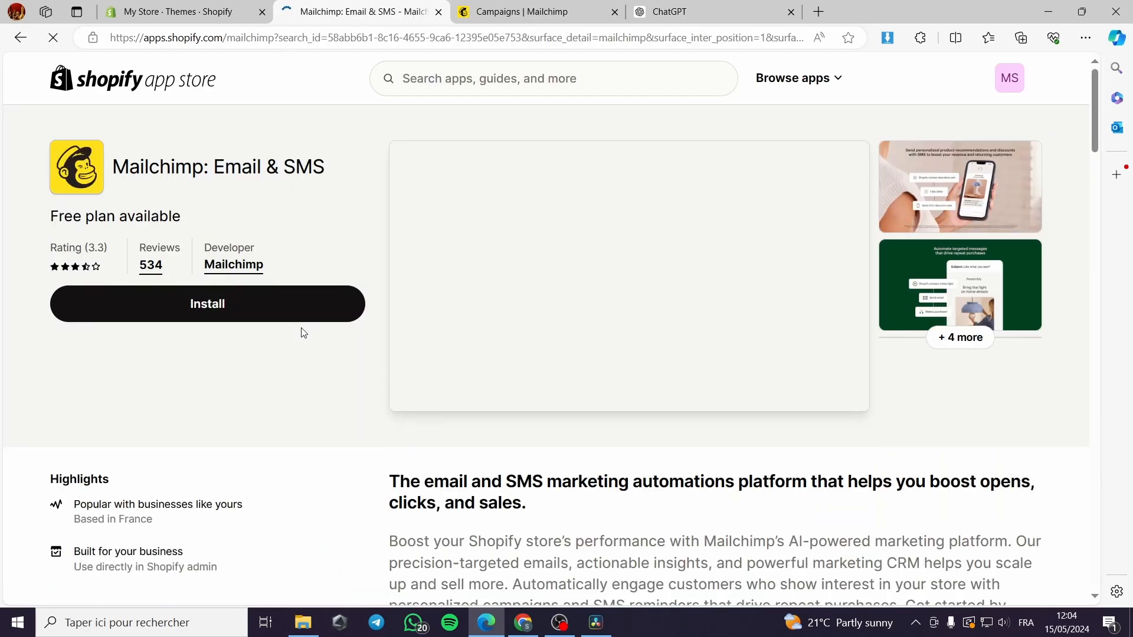
click(304, 306)
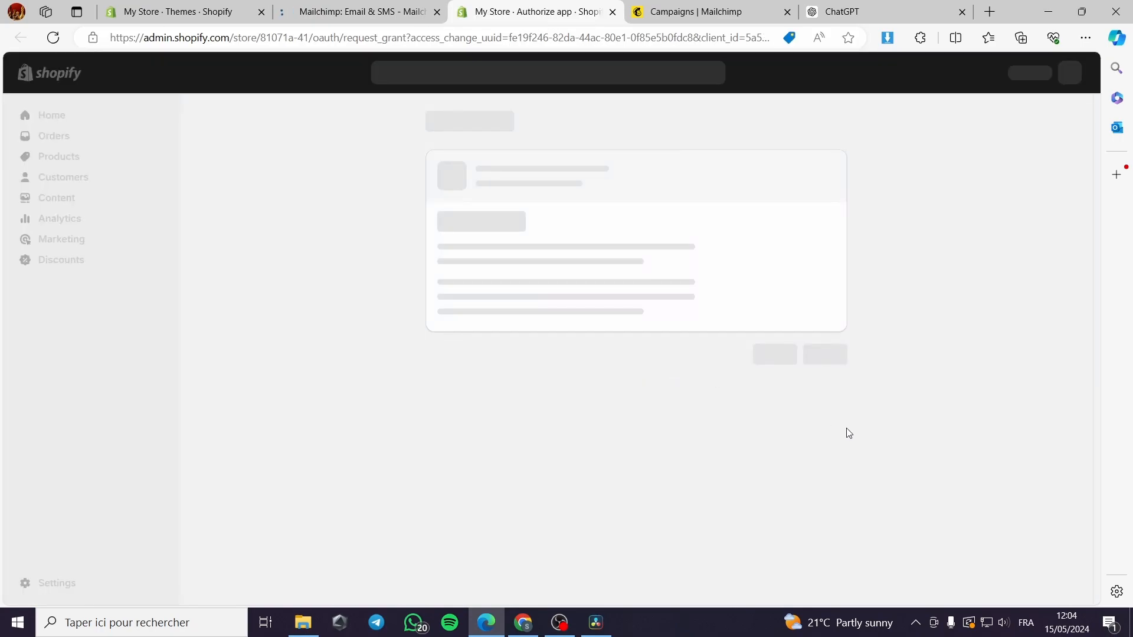
click(826, 394)
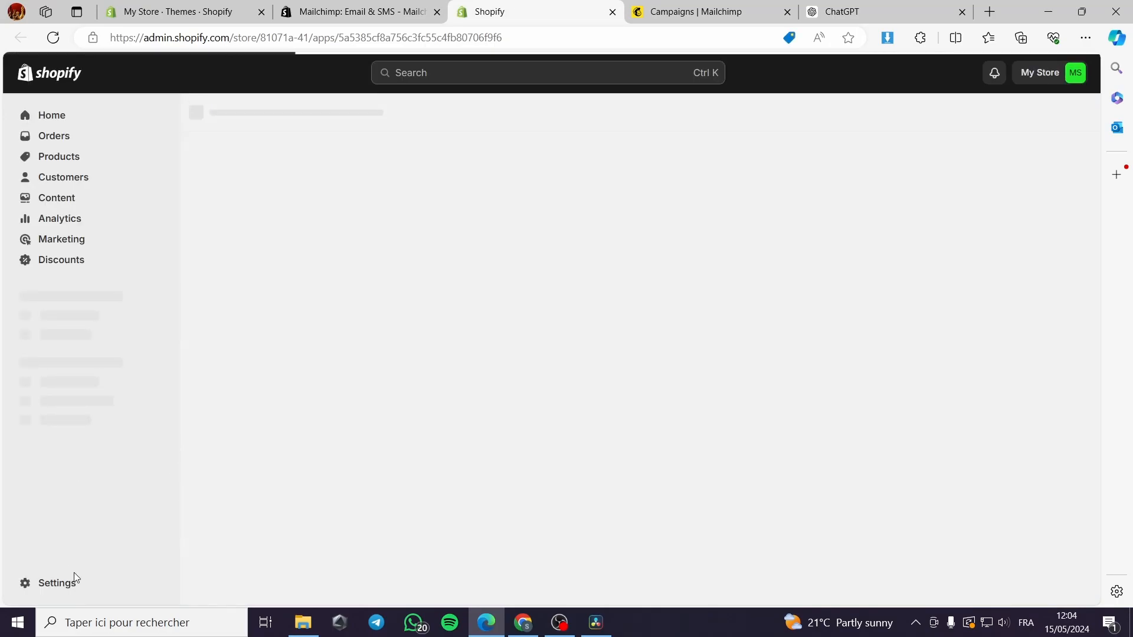
click(358, 12)
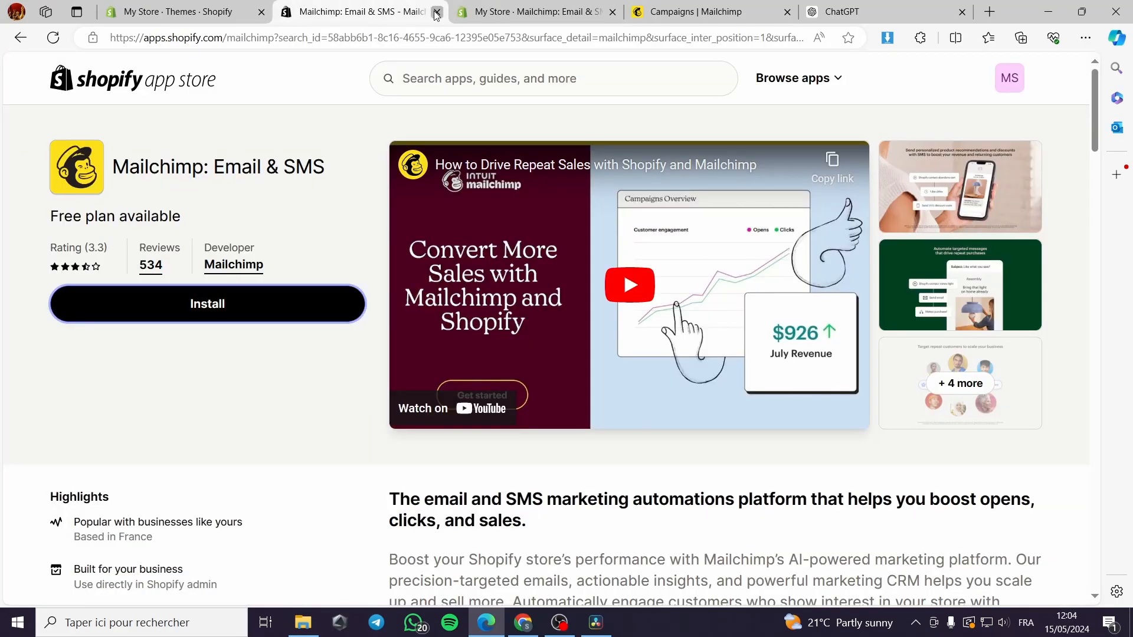
Step: Close the App Store listing, open the Mailchimp: Email & SMS app in the Shopify admin and start the Mailchimp login
click(437, 12)
click(159, 542)
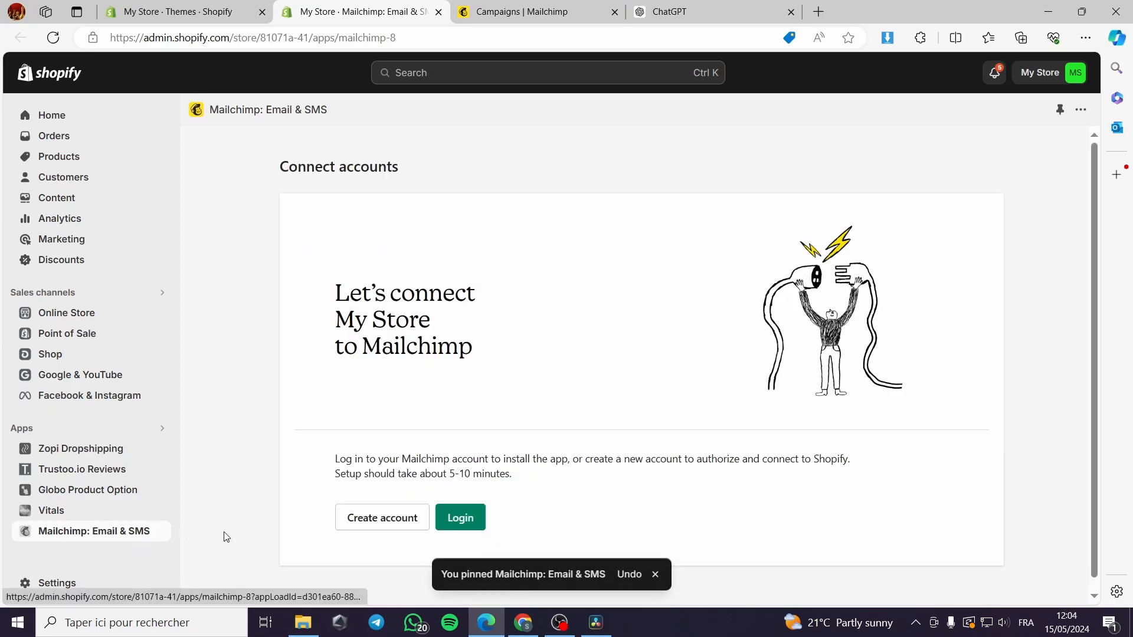
click(464, 519)
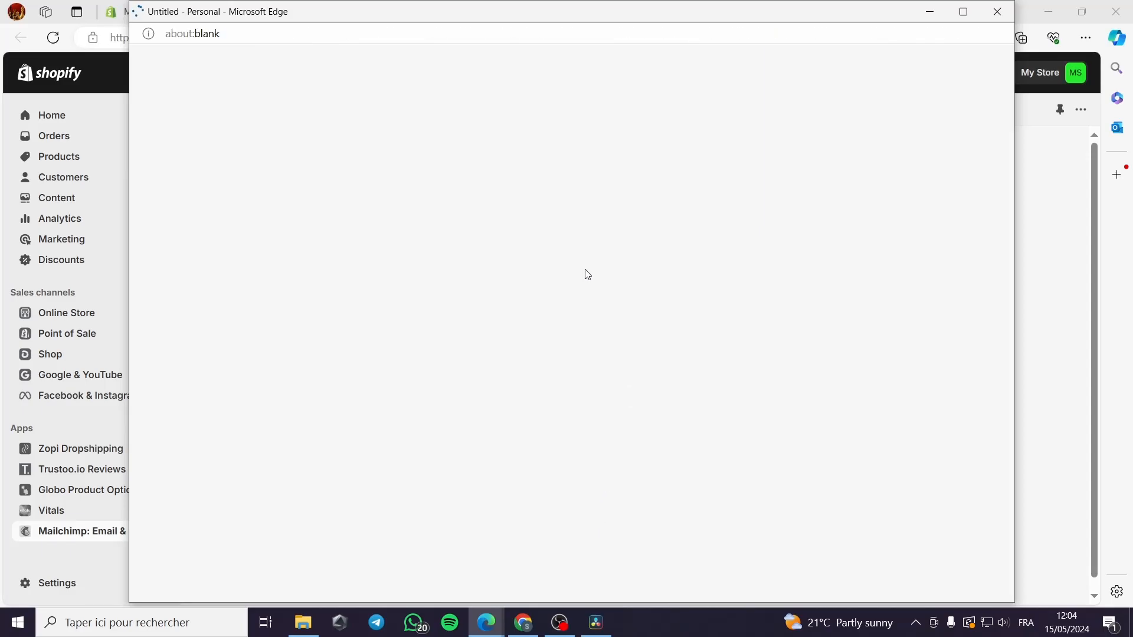
Step: Enter the Mailchimp account's username in the authorization login form, without the e-mail domain part
click(503, 304)
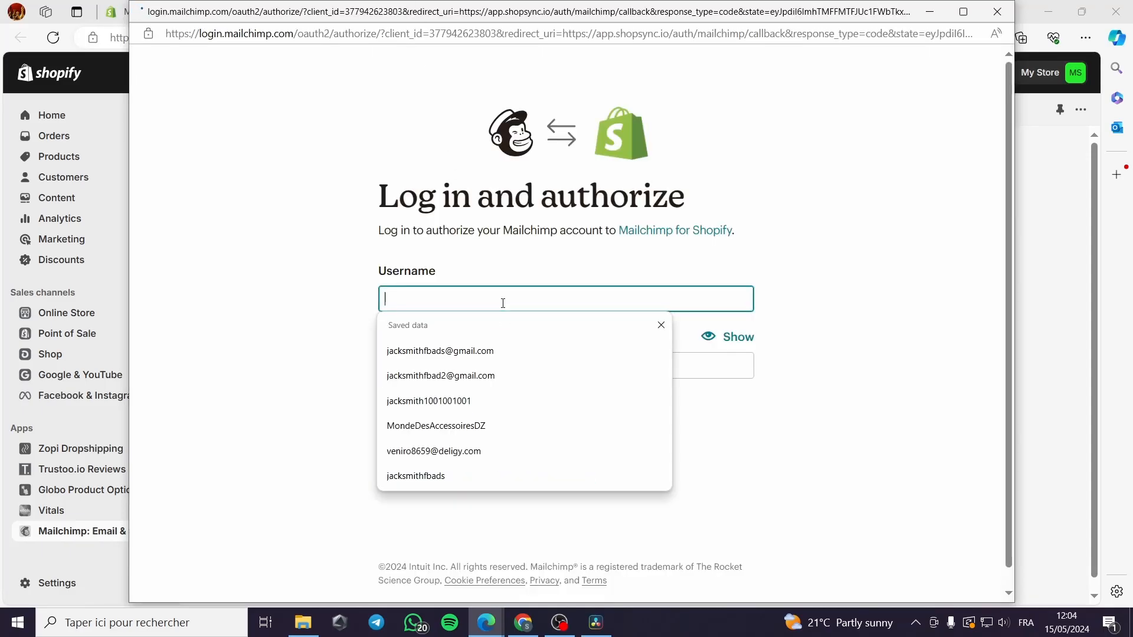
key(Down)
key(Return)
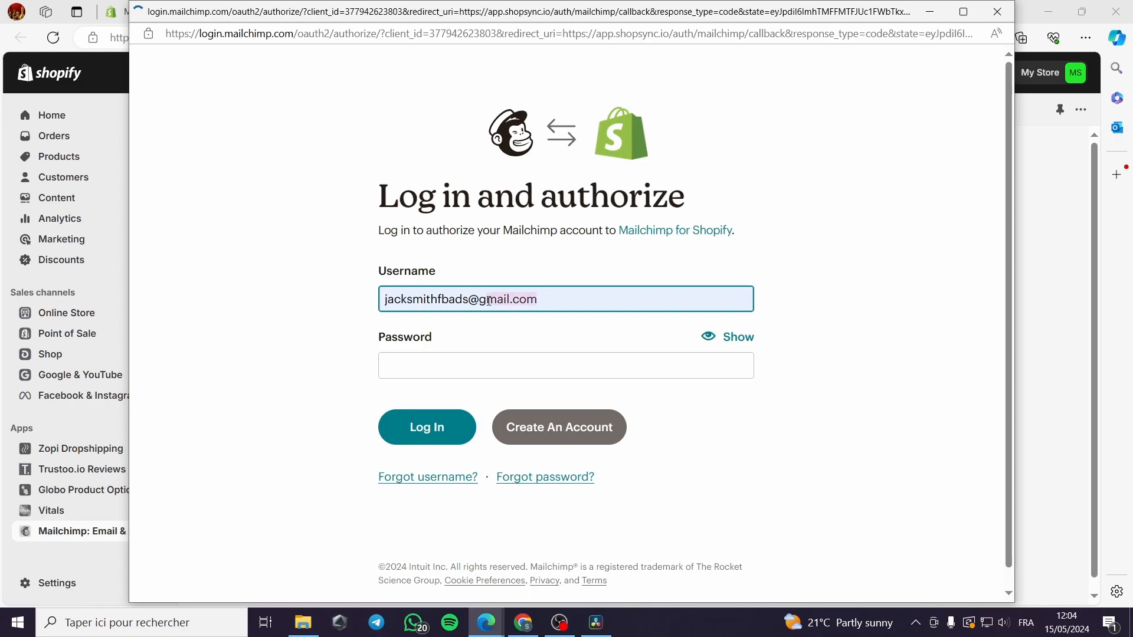
key(BackSpace)
click(342, 342)
click(442, 361)
click(517, 297)
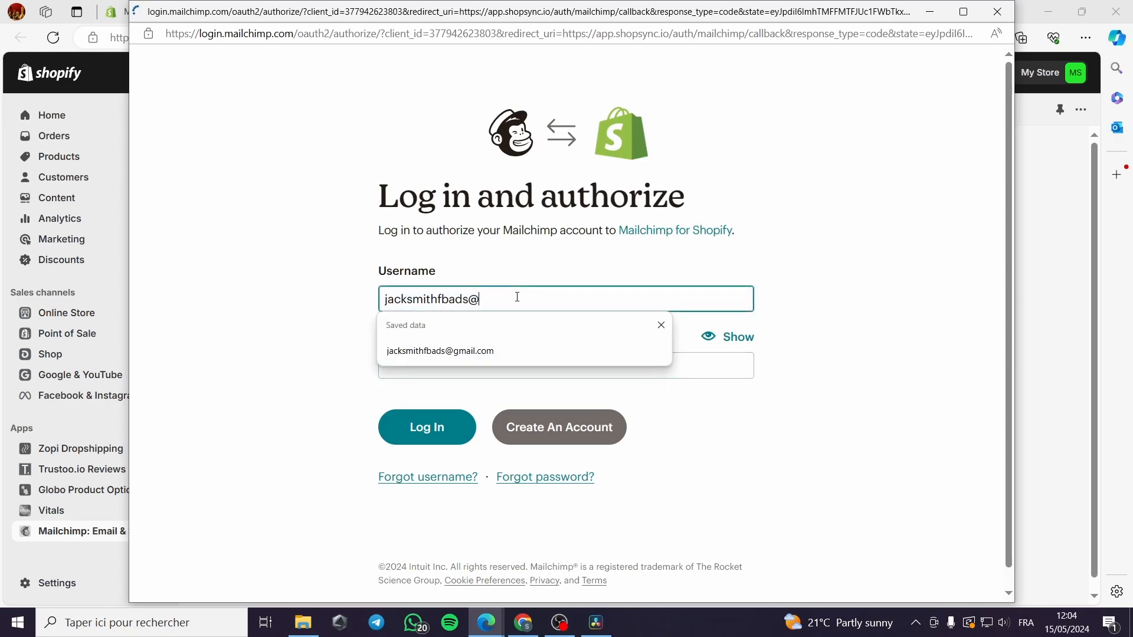
key(BackSpace)
click(329, 336)
Step: Enter the account password, log in, and allow Mailchimp for Shopify to access the Mailchimp account
click(481, 369)
text(••)
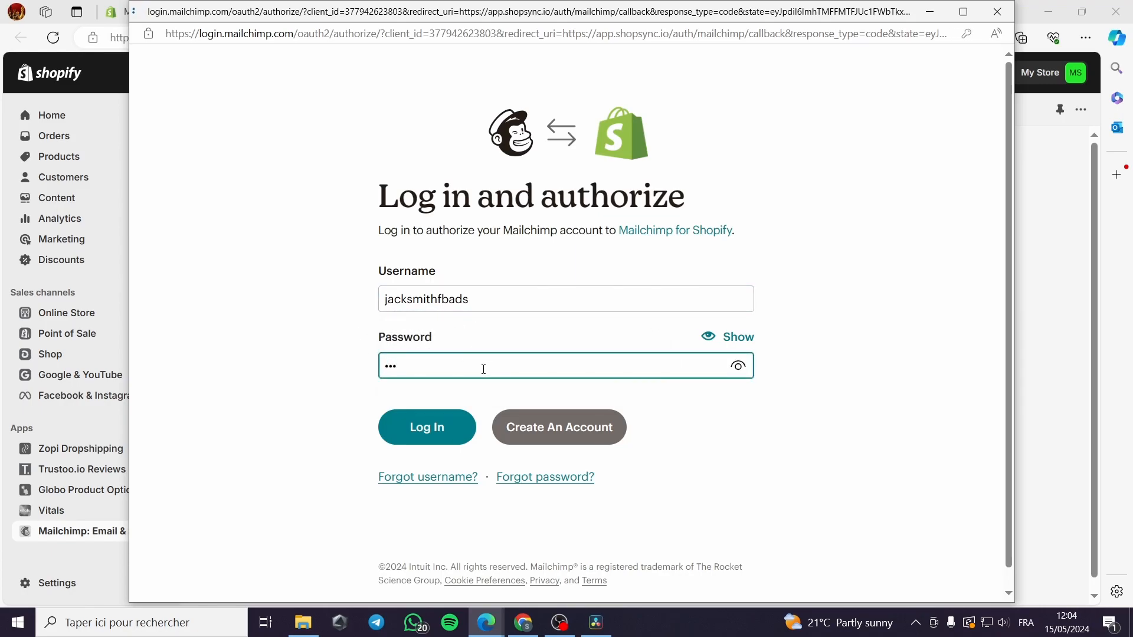
text(•••••)
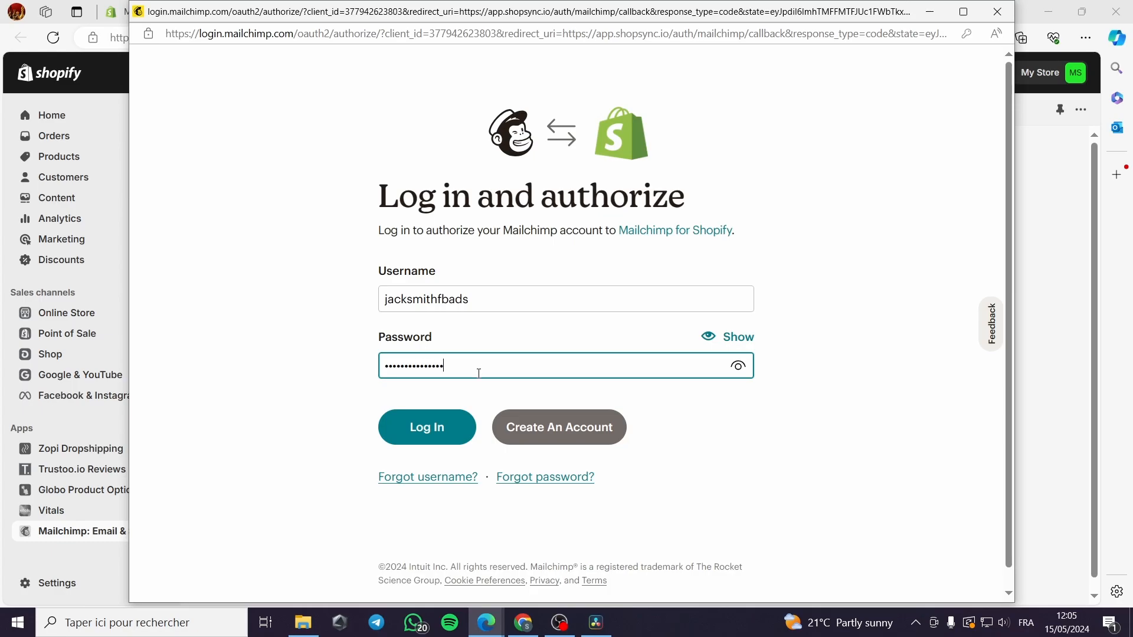
click(433, 442)
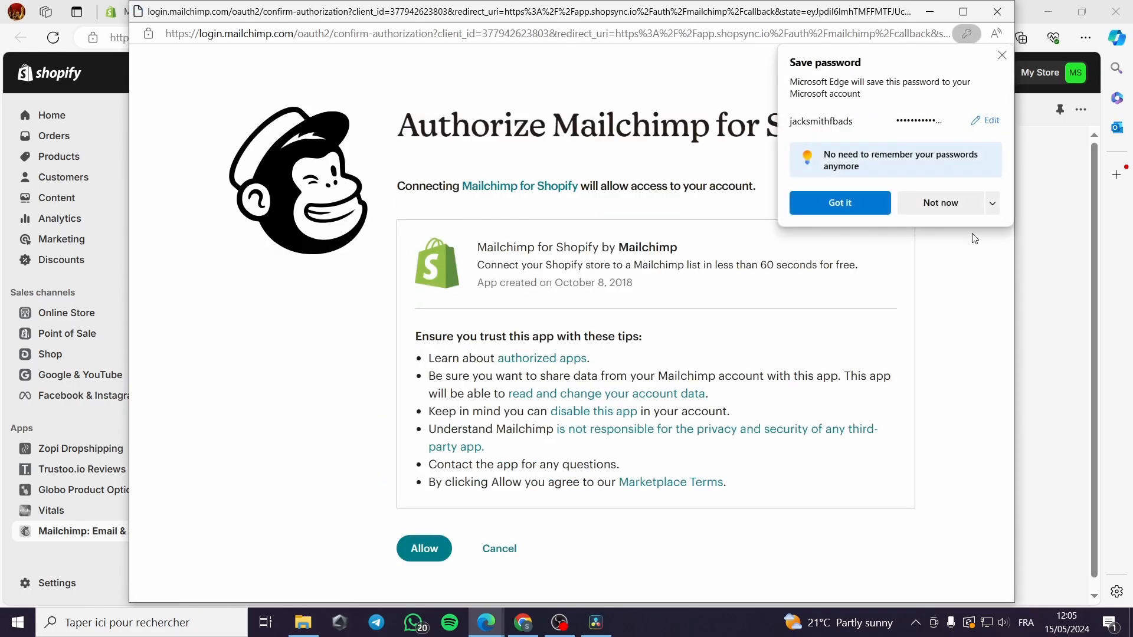
click(424, 548)
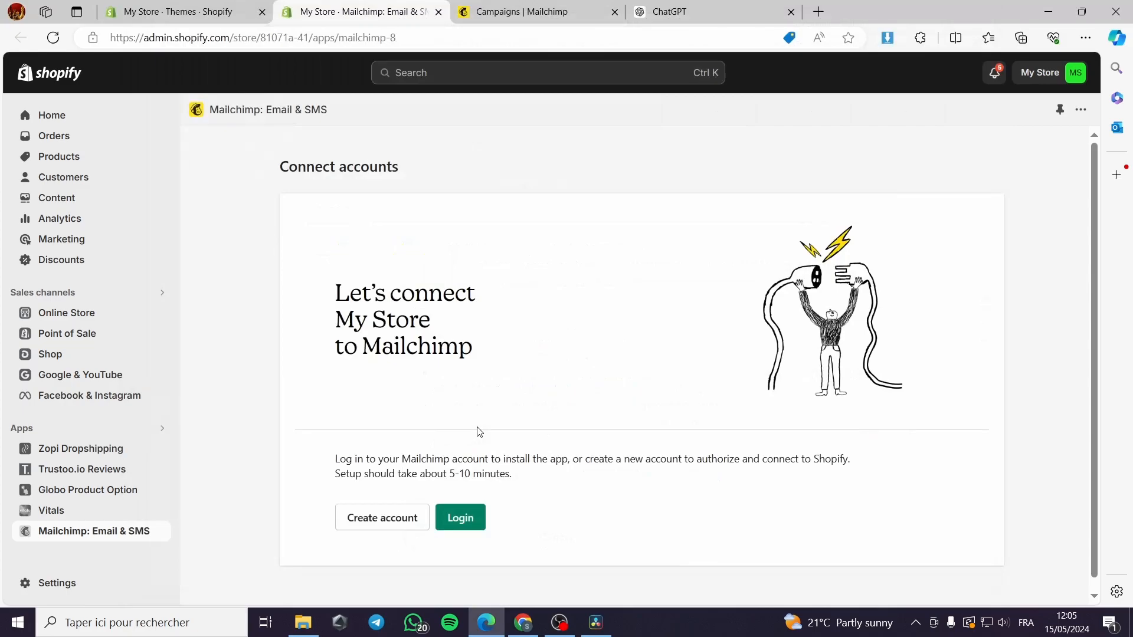
click(460, 523)
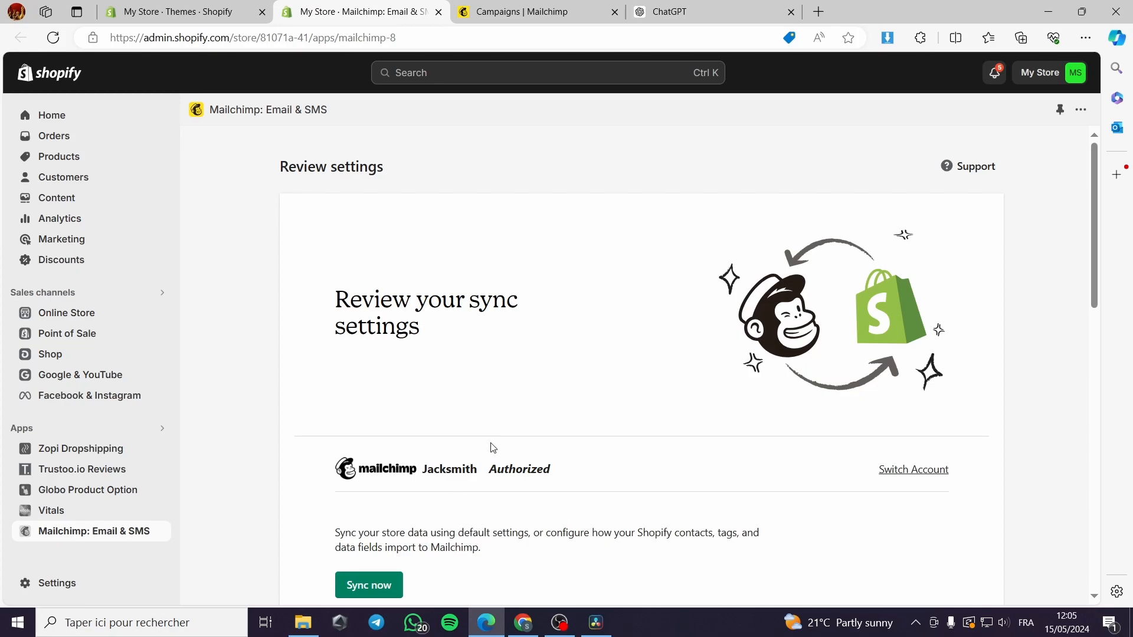
Step: Review the linked audience, contact type and tag settings, and sync the store data with the default settings
scroll(794, 427, down, 4)
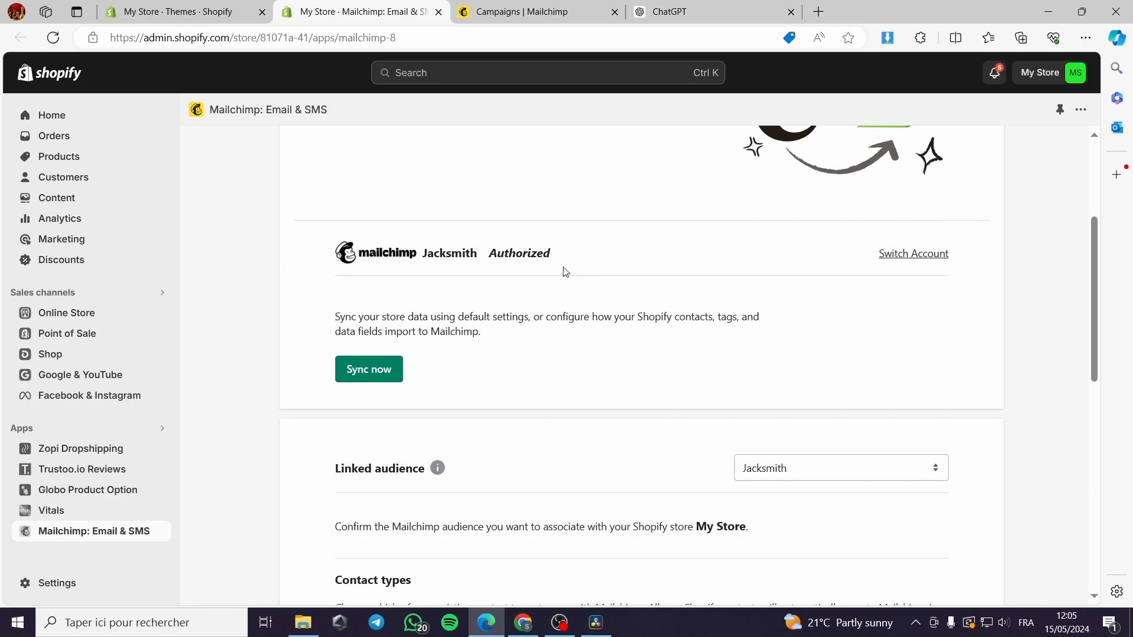
scroll(546, 276, down, 5)
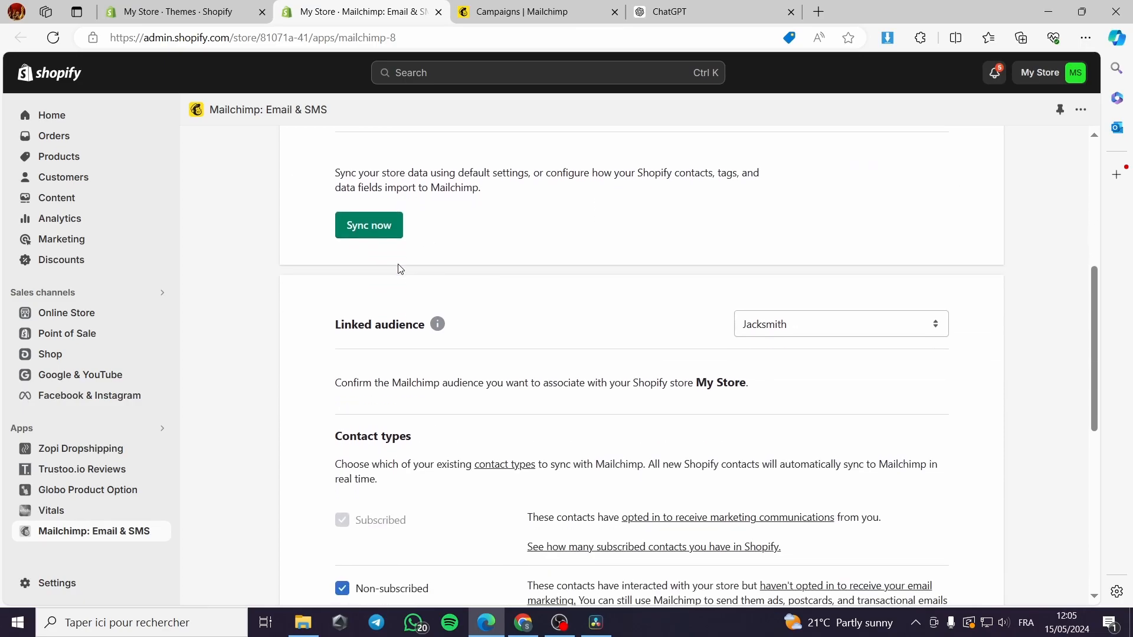
scroll(407, 289, down, 4)
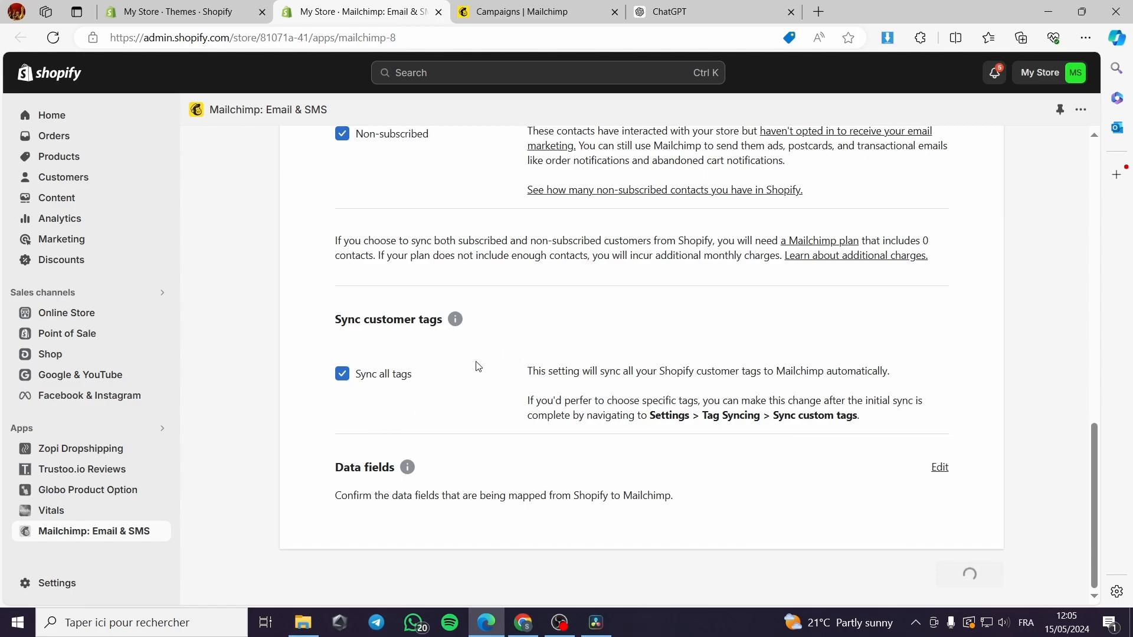
scroll(484, 365, up, 1)
scroll(569, 410, up, 6)
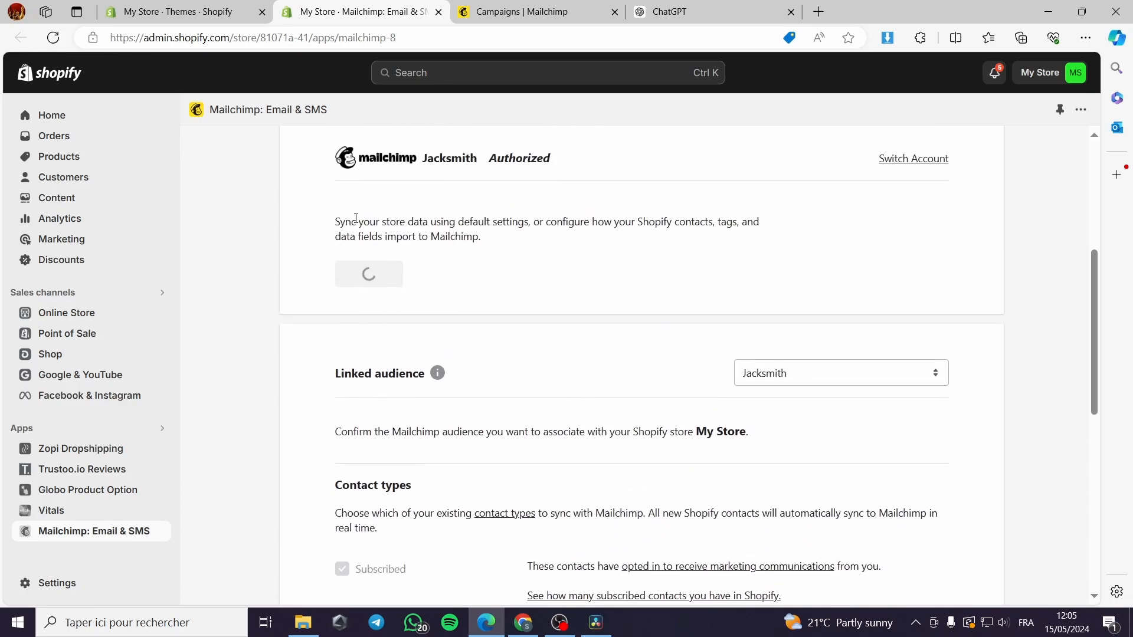
Step: Switch to Mailchimp's campaign creation page and begin a landing page named "contact" with the existing audience
click(552, 7)
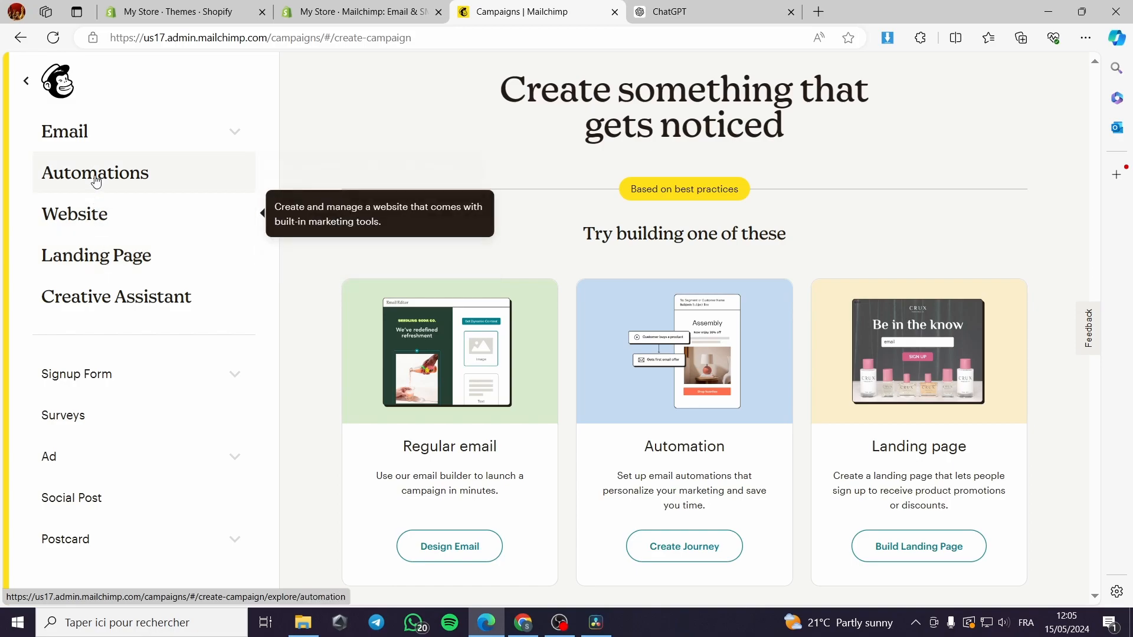
click(90, 134)
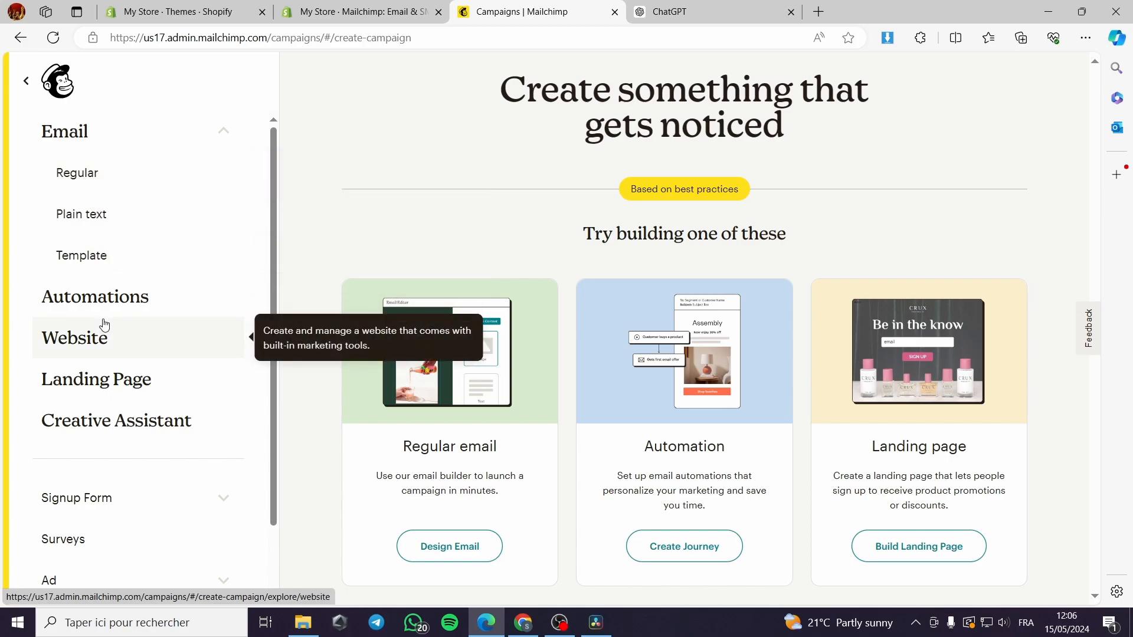
click(109, 384)
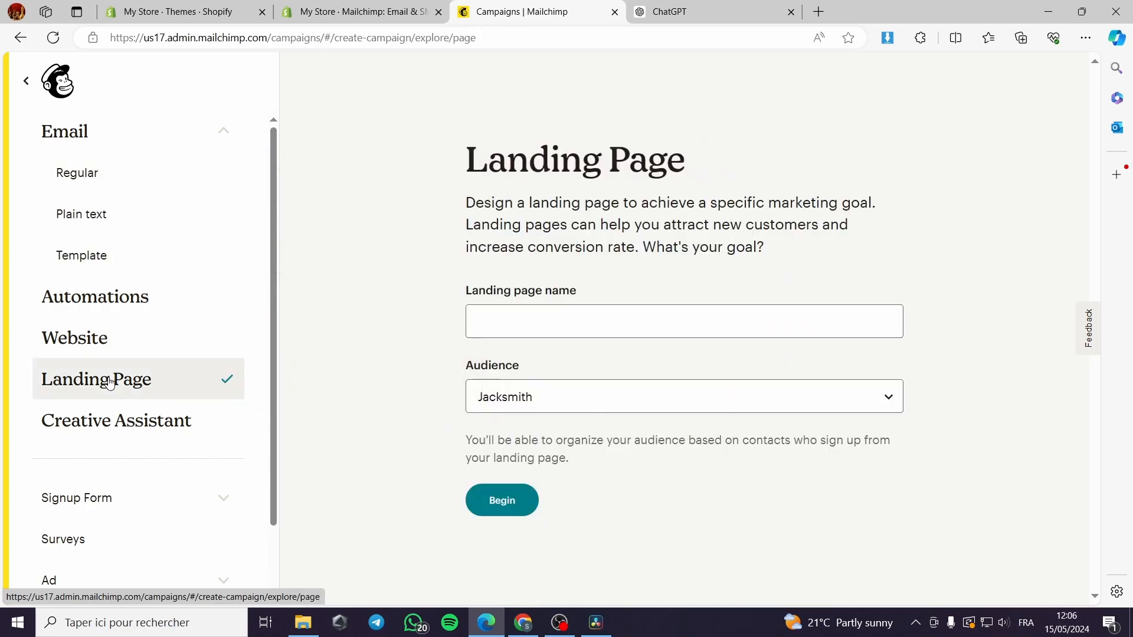
click(577, 317)
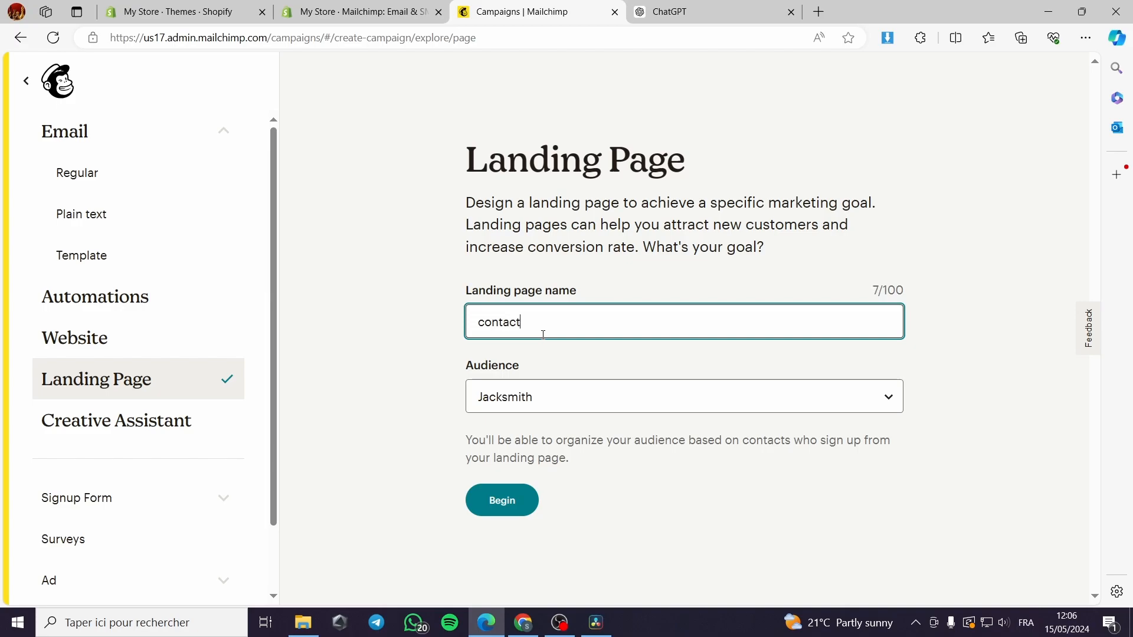
click(499, 505)
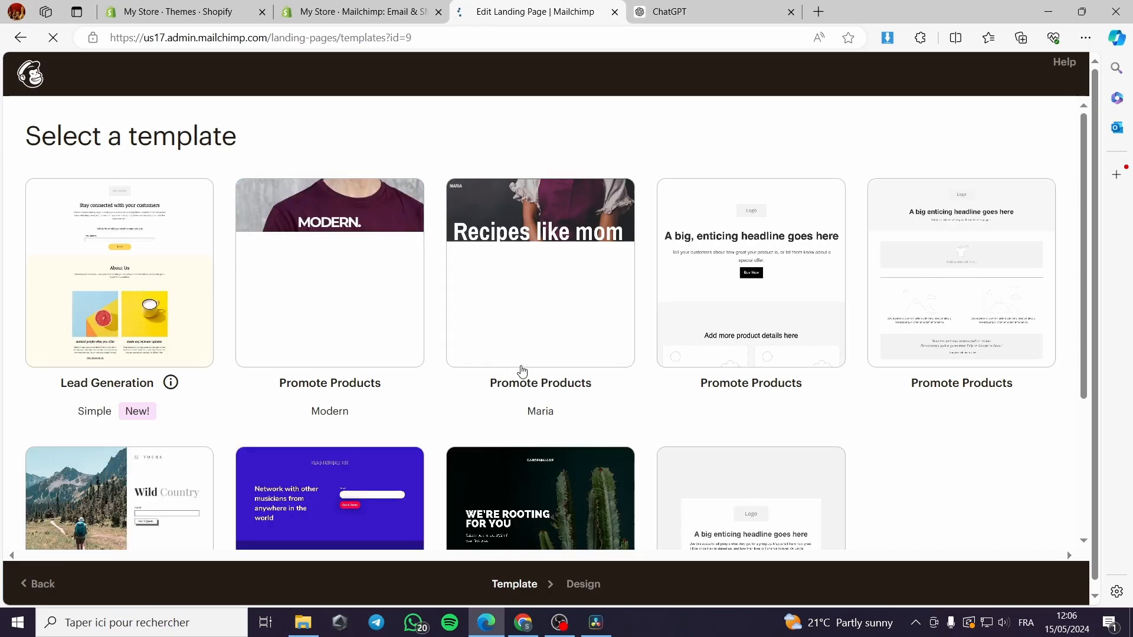
Step: Browse the landing page templates and return to the campaign creation page without choosing one
scroll(782, 353, down, 2)
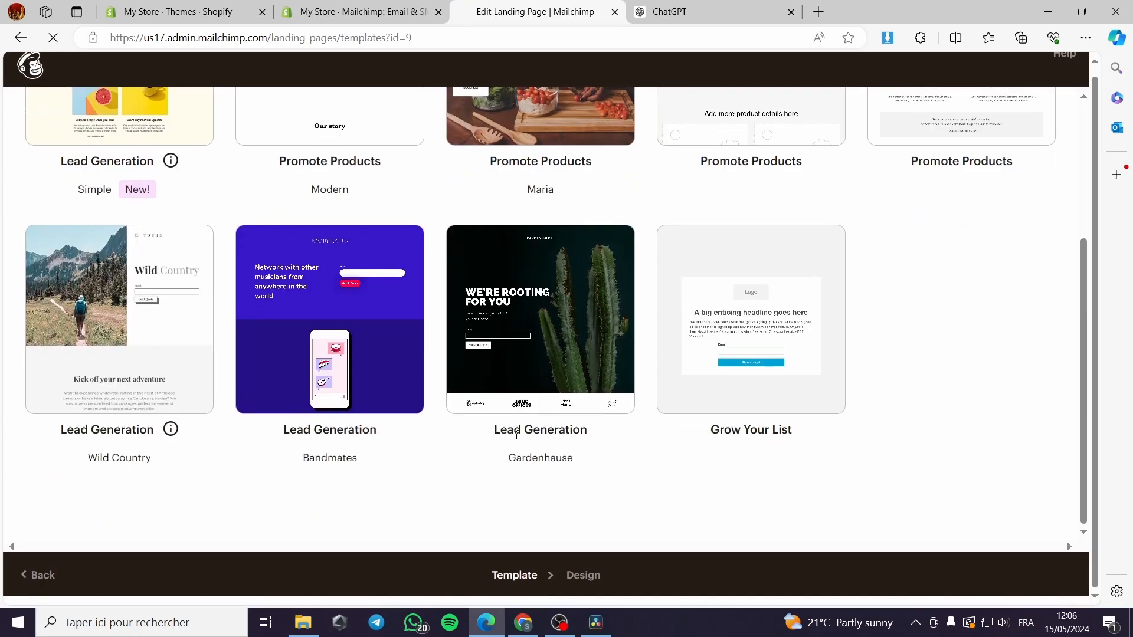
scroll(544, 387, up, 2)
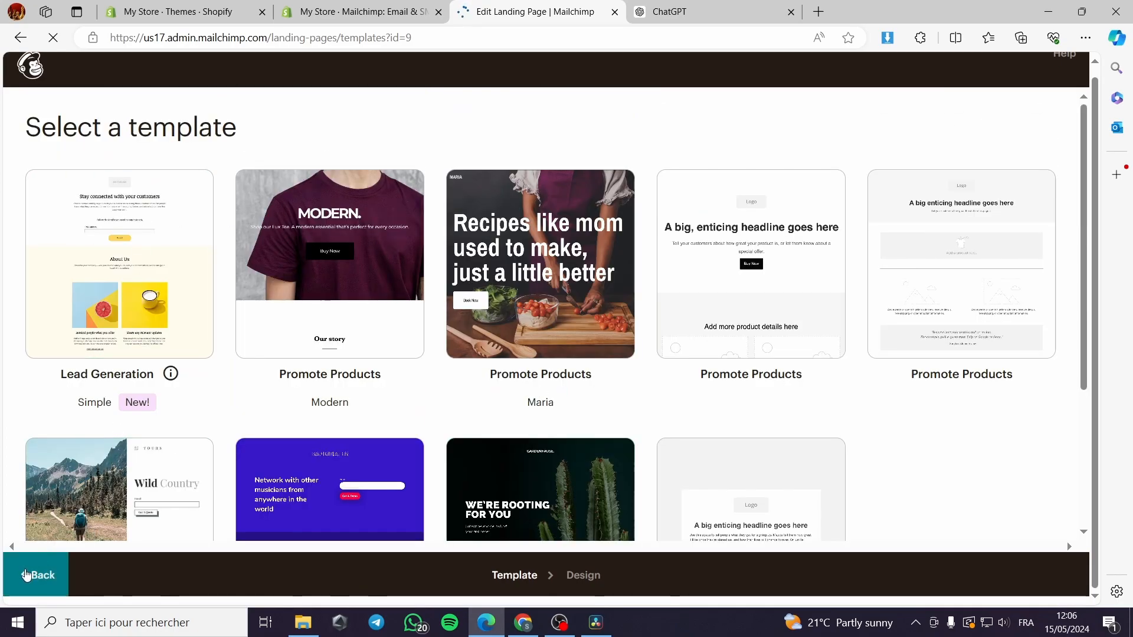
click(49, 576)
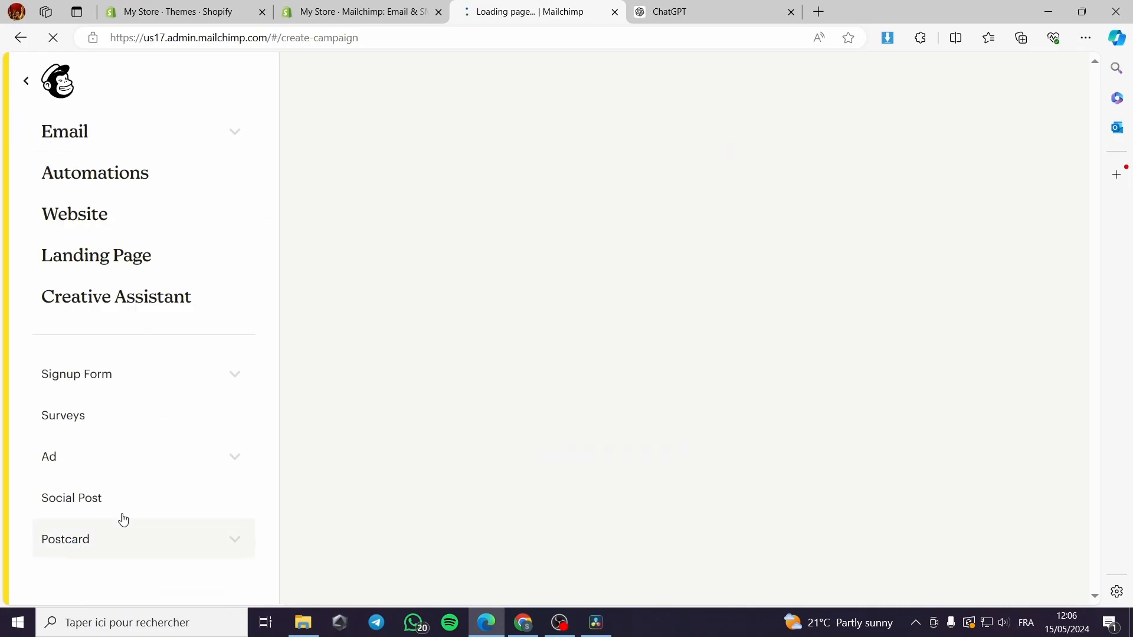
Step: Open Mailchimp's website builder, look over its dashboard options and return to the campaign creation page
click(108, 218)
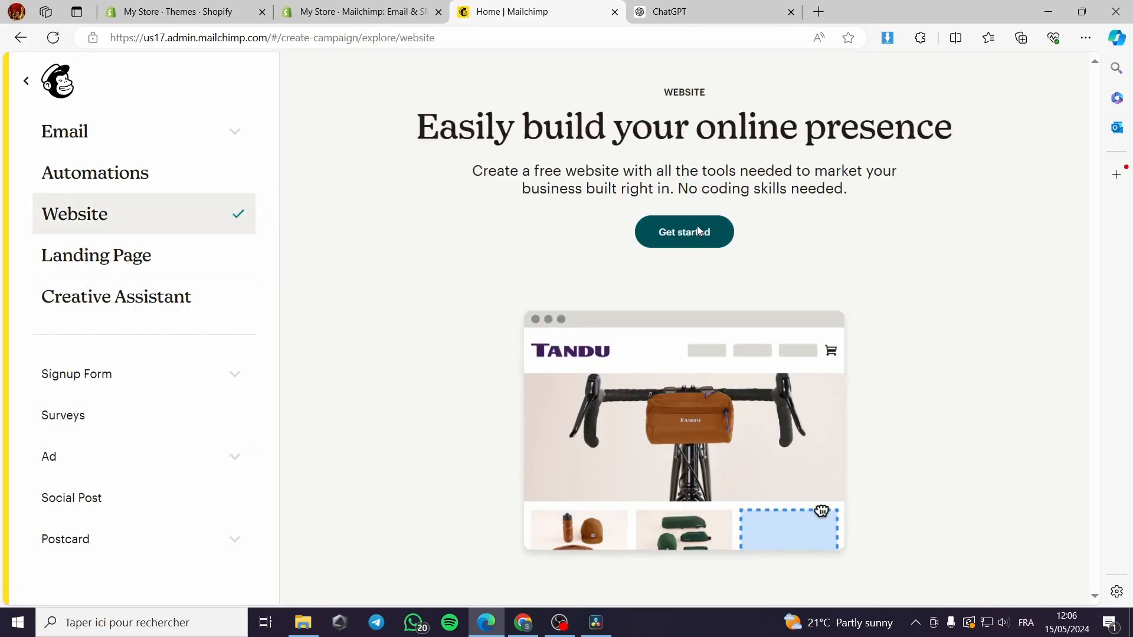
click(698, 231)
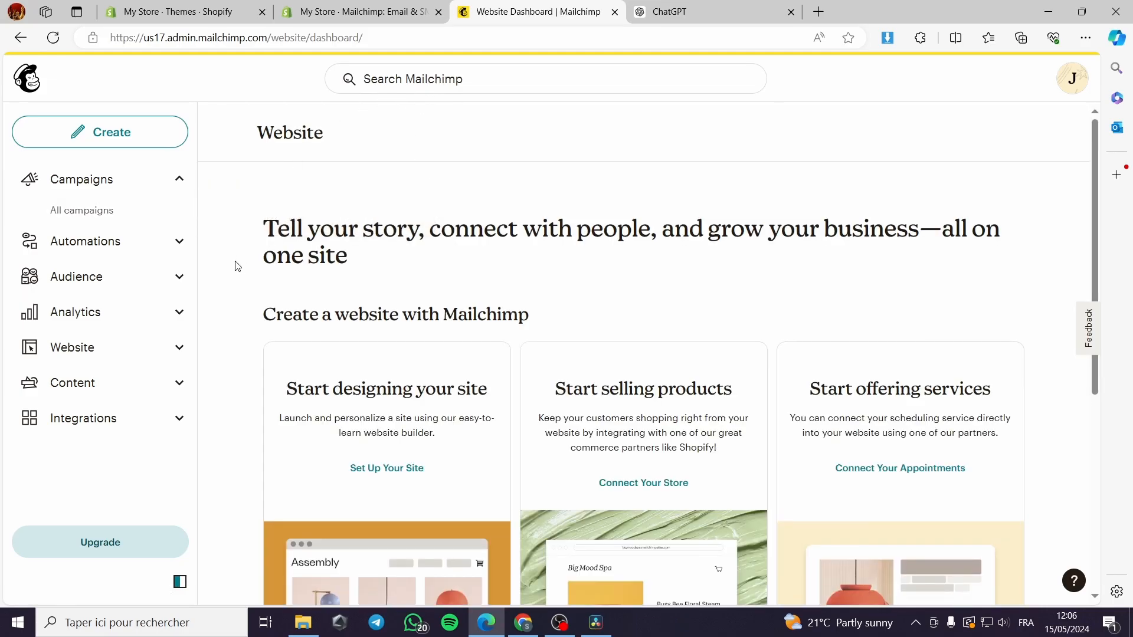
scroll(339, 270, down, 3)
scroll(360, 324, down, 4)
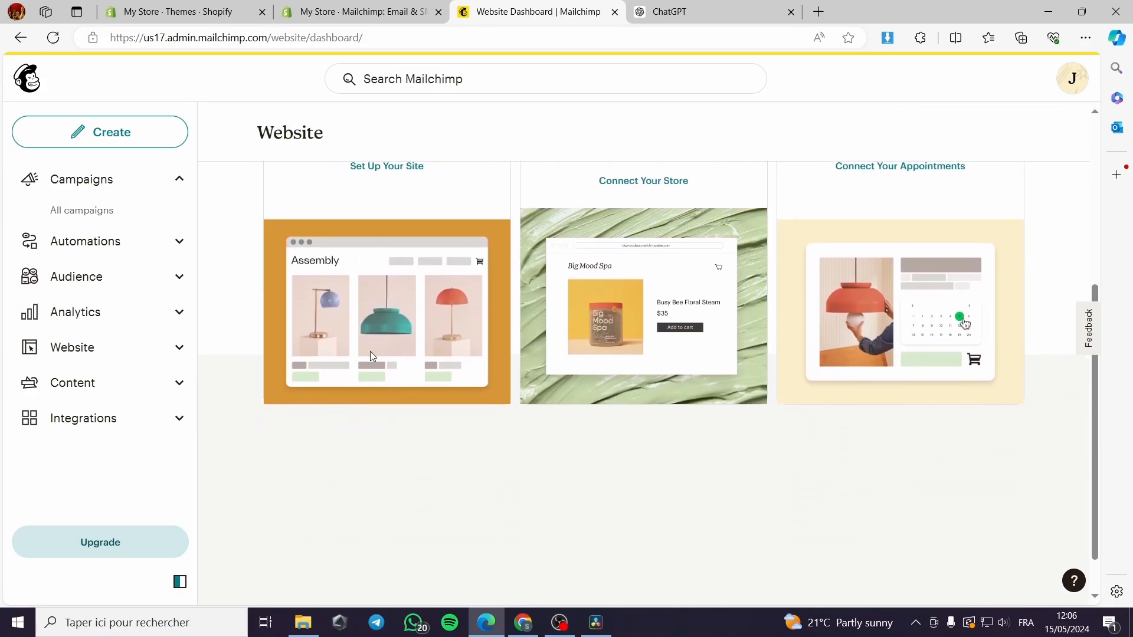
scroll(385, 361, up, 7)
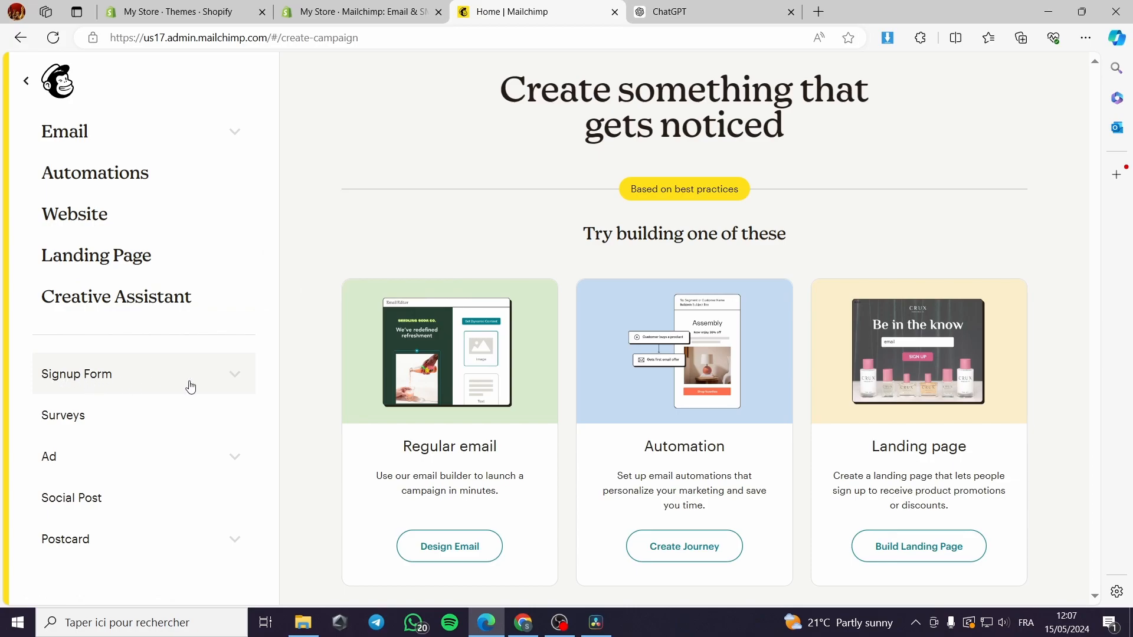
Step: Begin a new embedded signup form in the embedded form builder
click(235, 374)
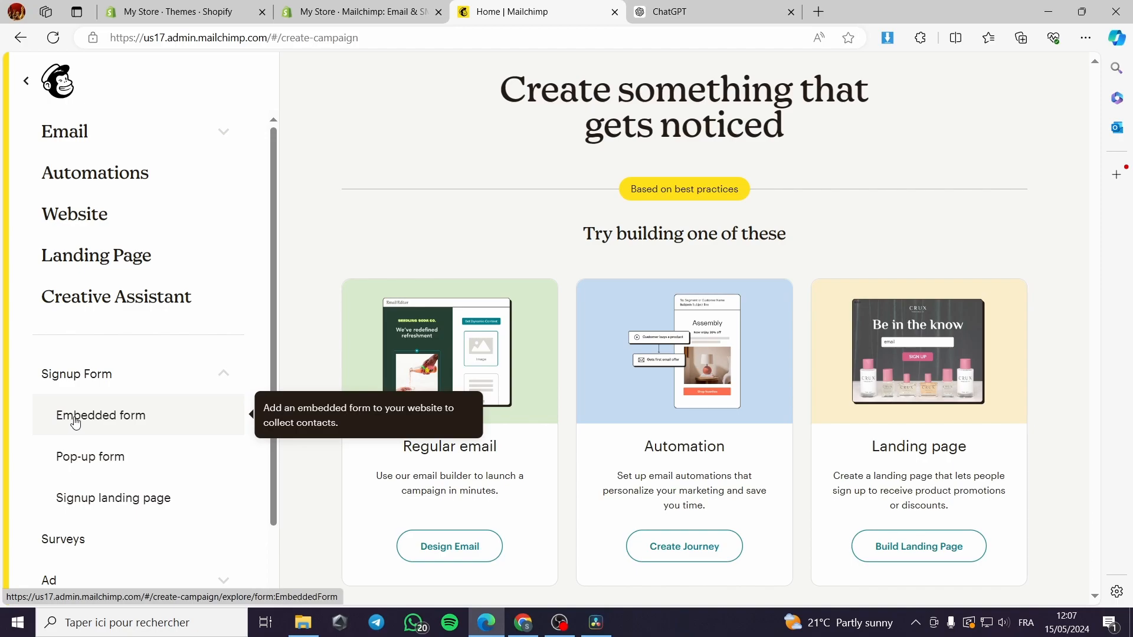
click(125, 420)
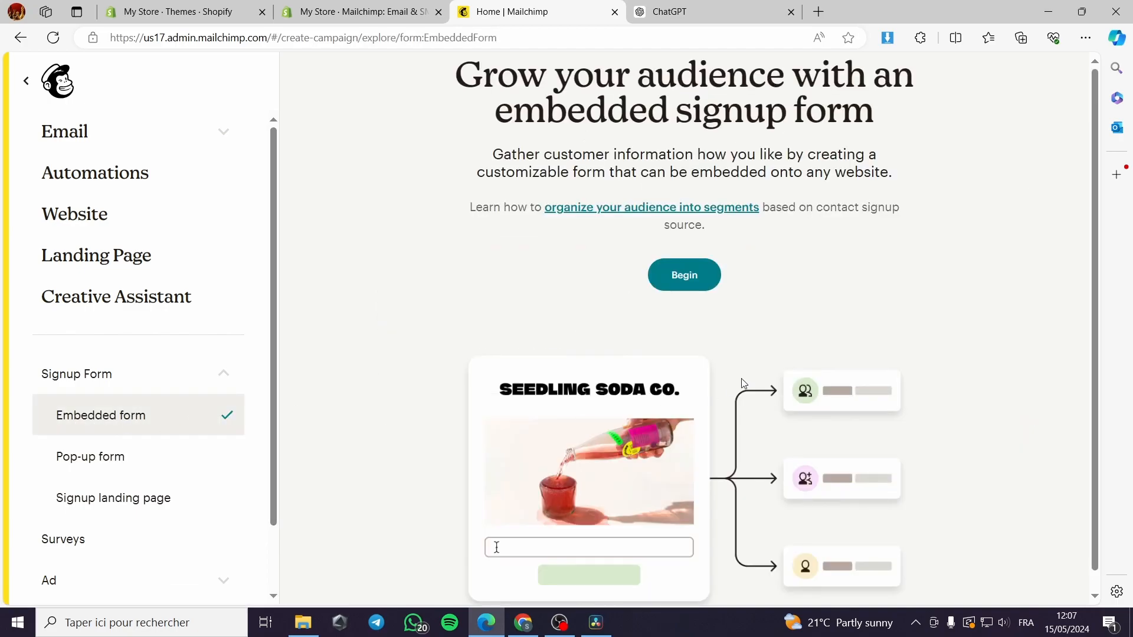
scroll(766, 364, down, 1)
click(679, 257)
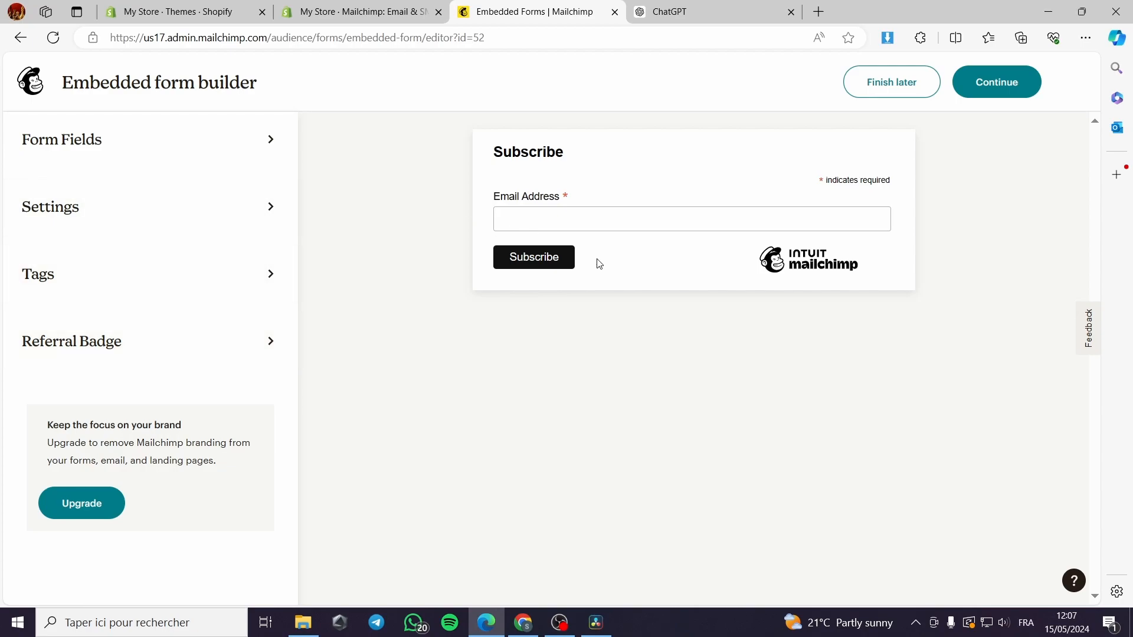
Step: Enable the First name, Last name, Address and Phone Number fields on the embedded form
click(152, 144)
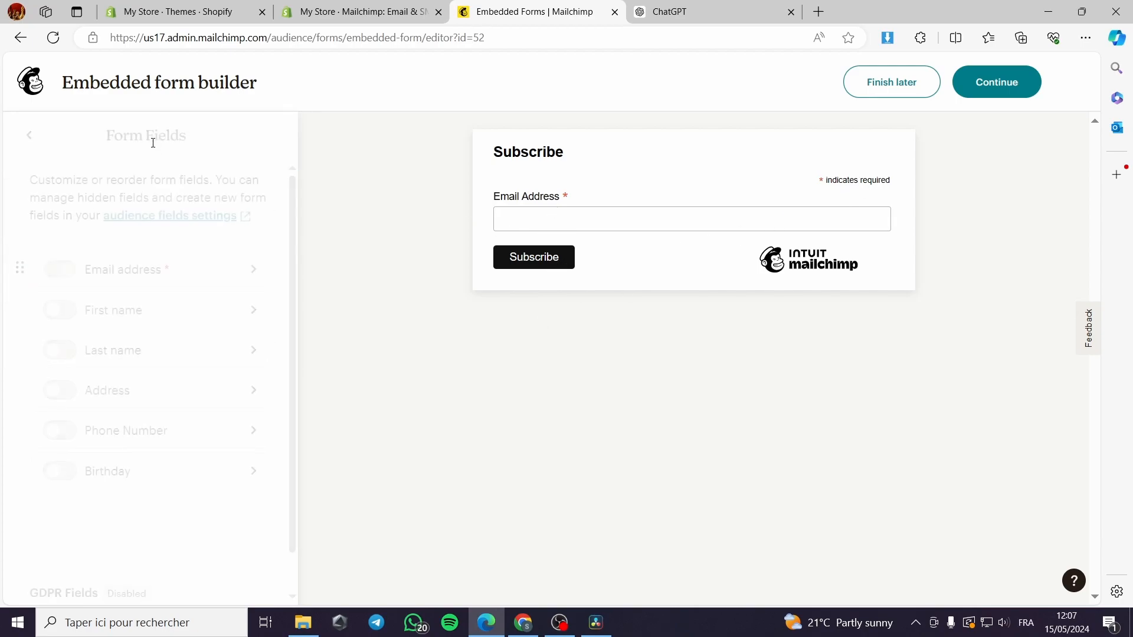
click(59, 310)
click(60, 352)
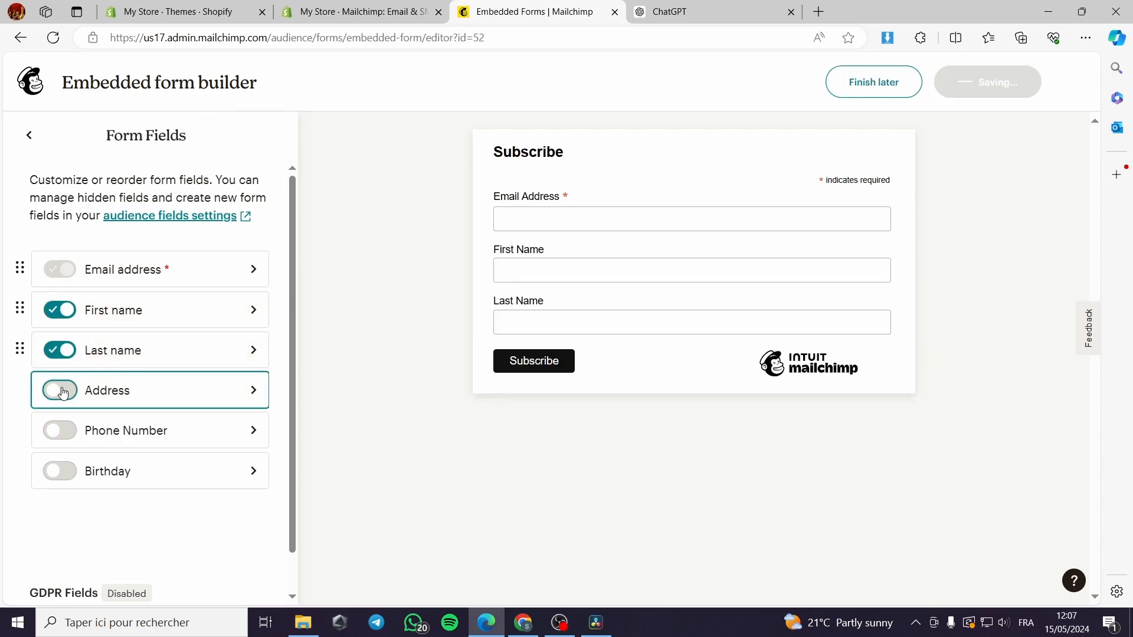
click(61, 390)
click(61, 431)
scroll(652, 432, down, 1)
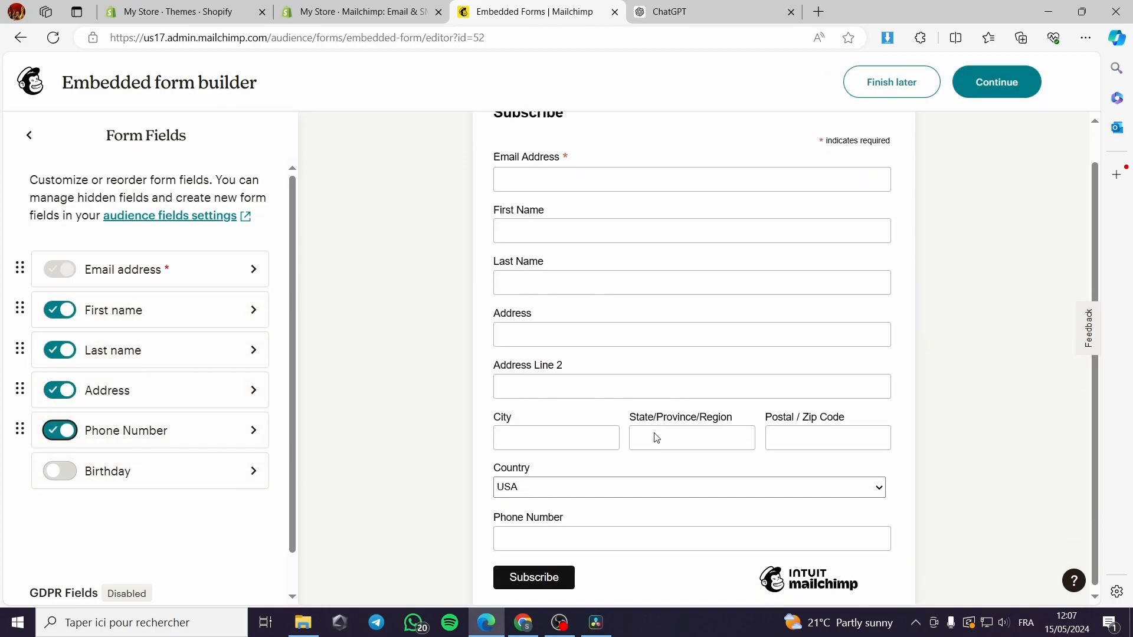
scroll(674, 479, up, 1)
click(32, 144)
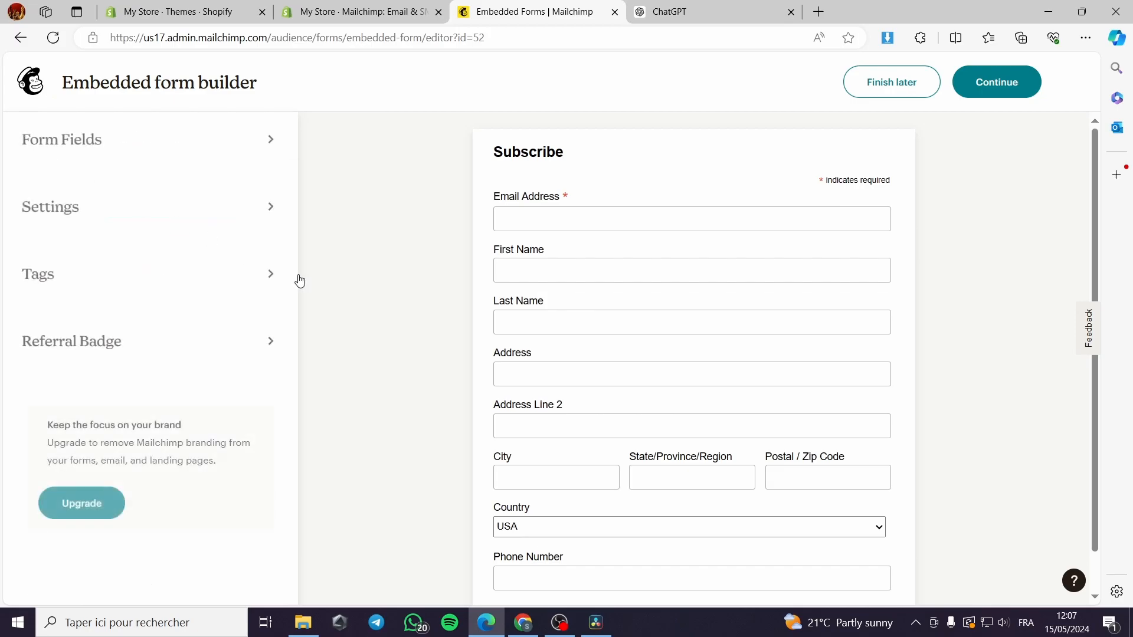
Step: Set the embedded form's title to "Contact form" and return to the form builder's main options
click(271, 208)
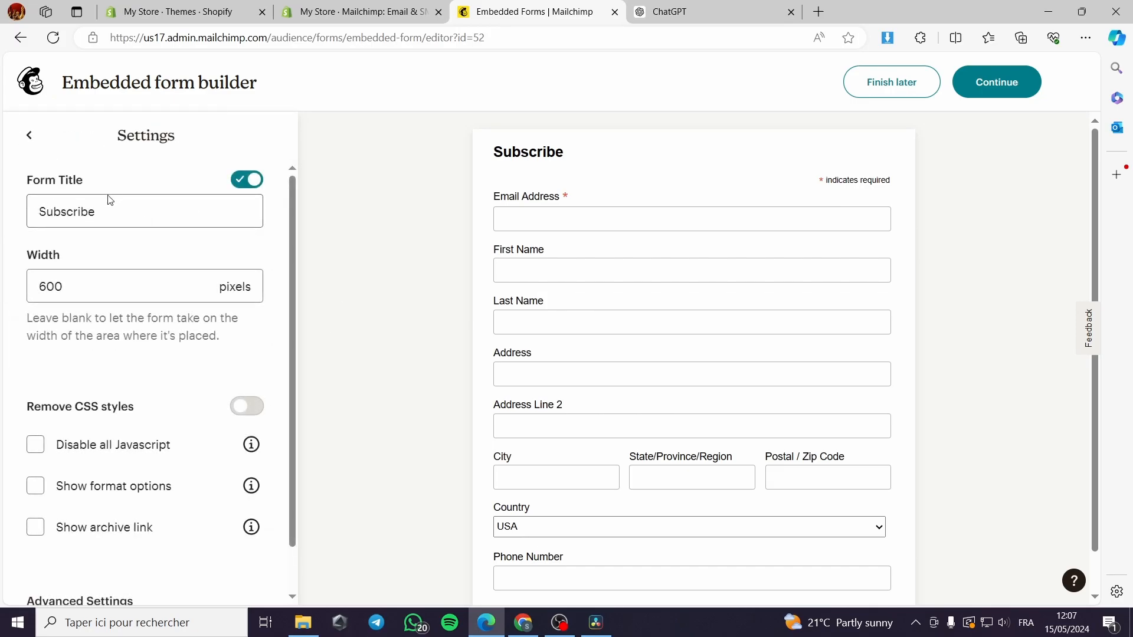
scroll(189, 269, down, 1)
scroll(183, 254, up, 1)
click(30, 216)
key(ctrl+a)
text(C)
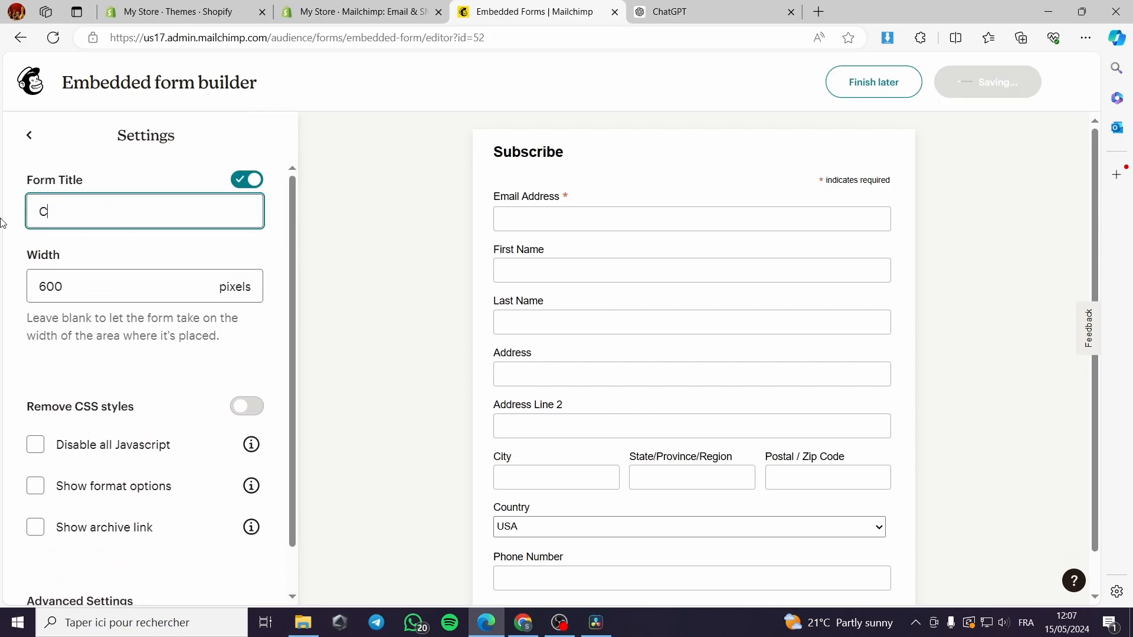
text(ontact form)
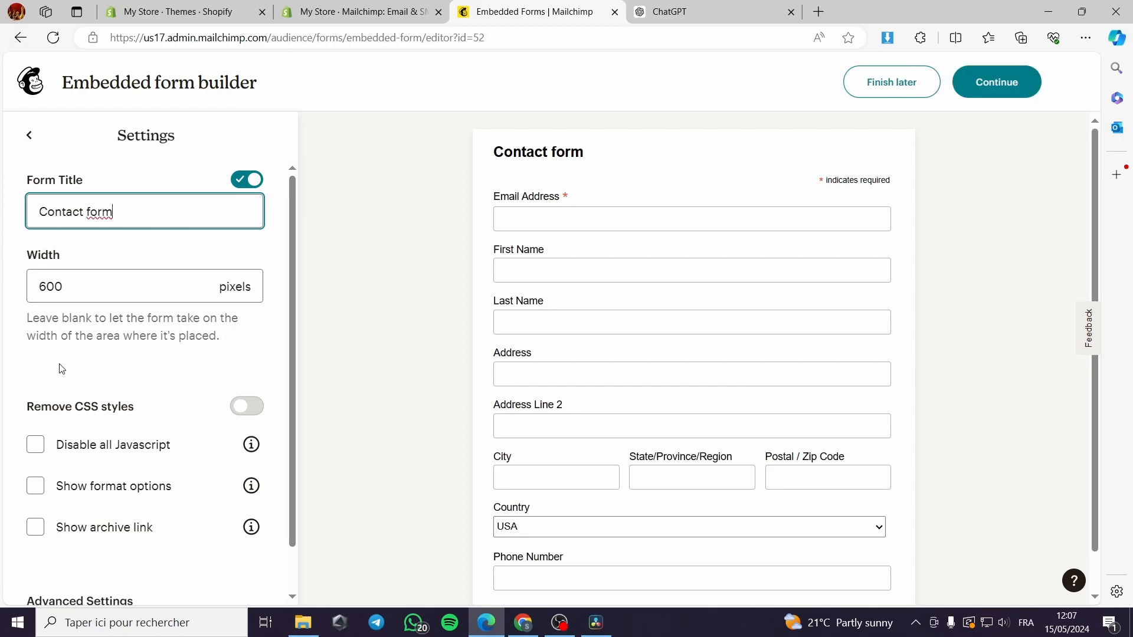
scroll(195, 378, down, 1)
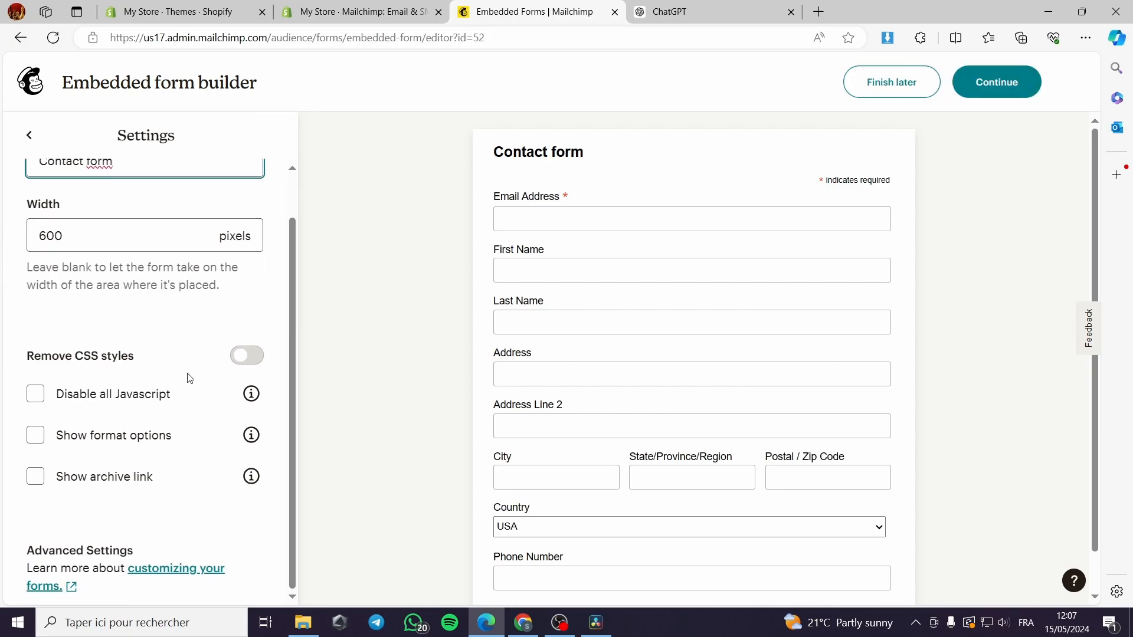
click(29, 135)
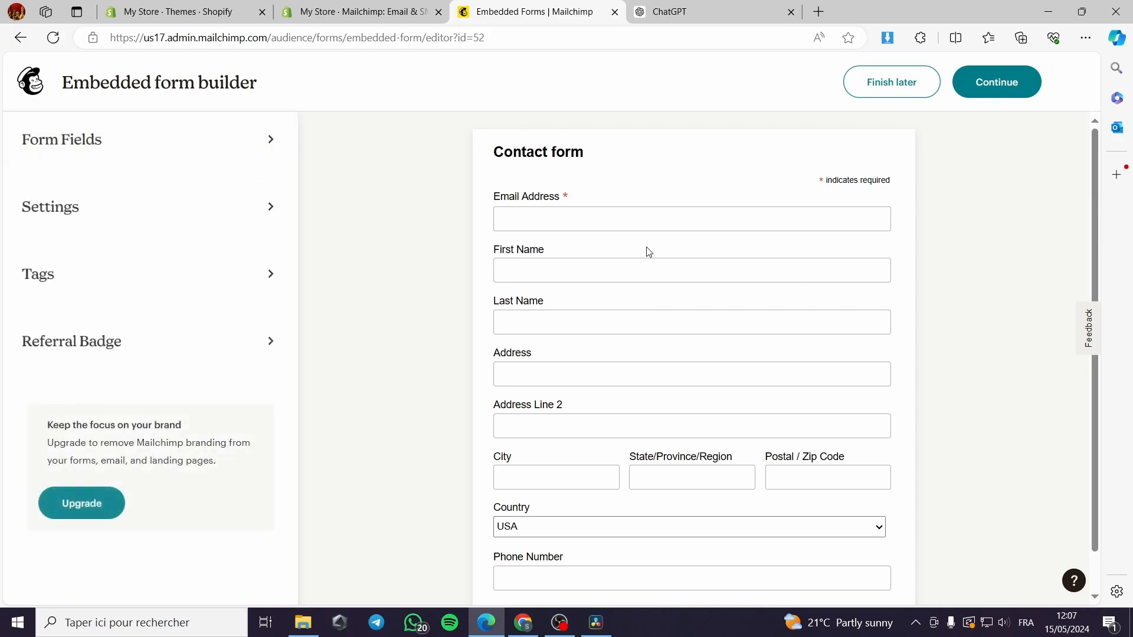
Step: Finish the embedded form and copy its generated embed code
scroll(626, 318, down, 1)
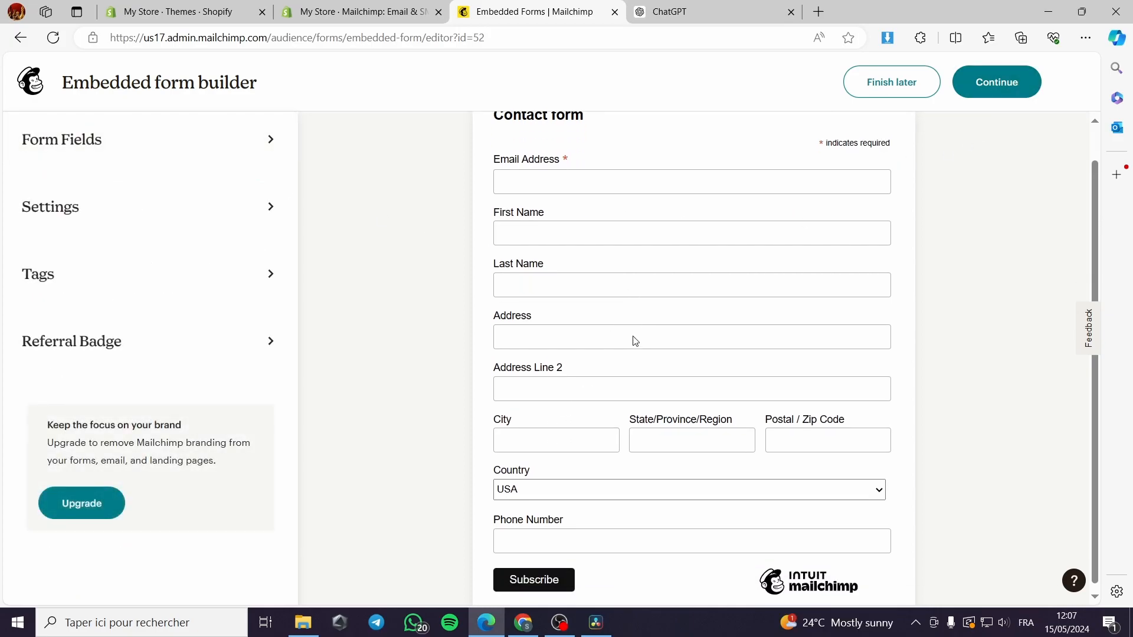
click(1000, 86)
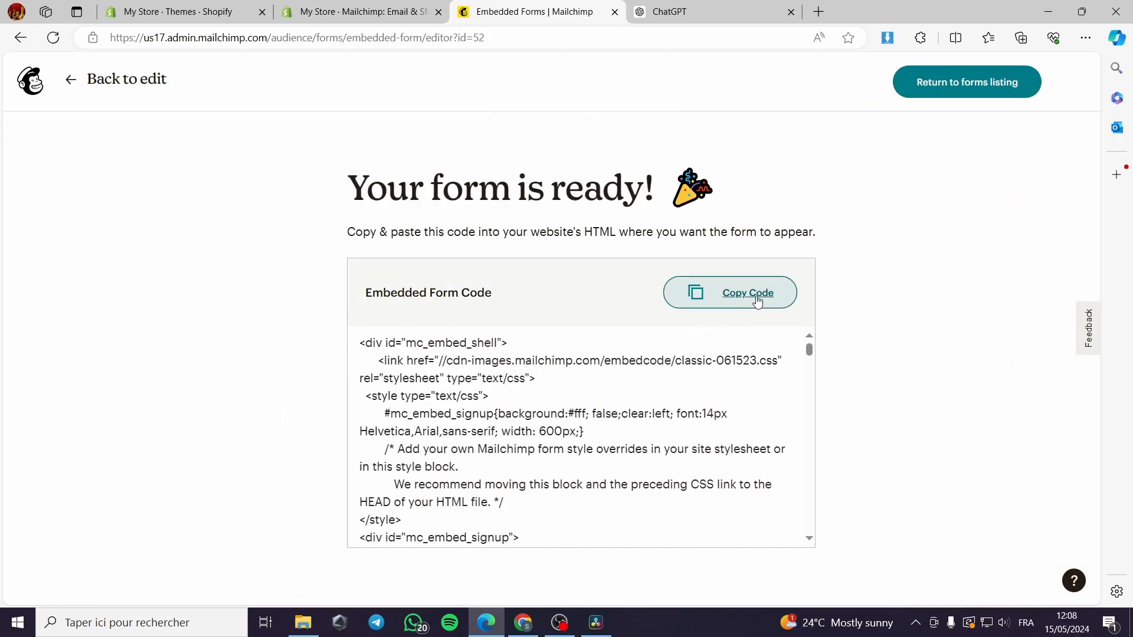
scroll(536, 362, down, 4)
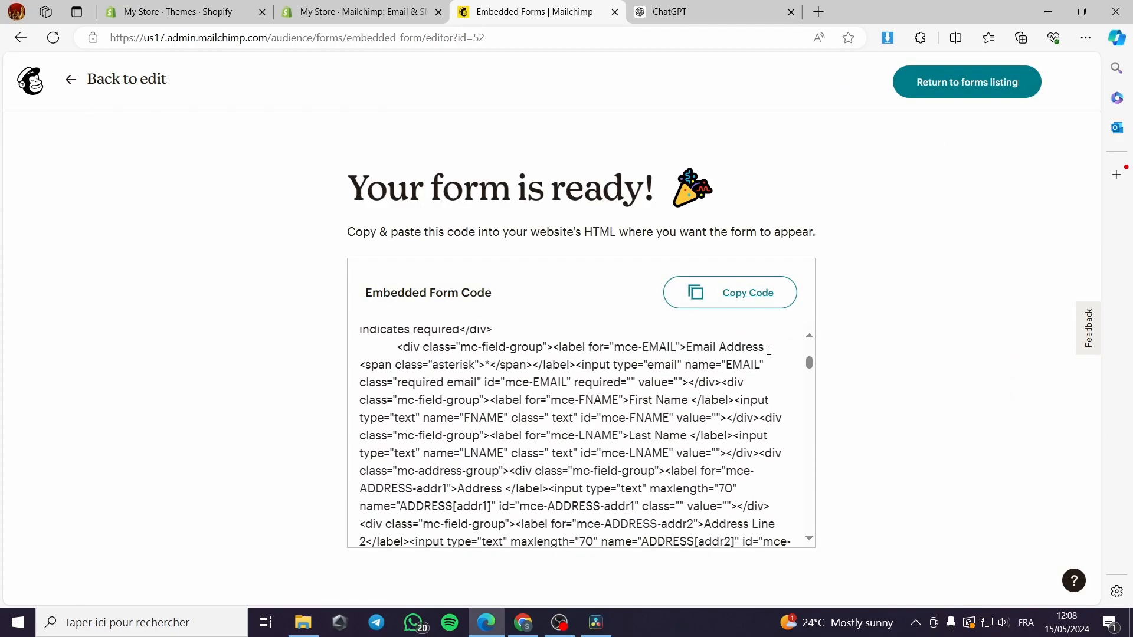
scroll(773, 373, up, 5)
click(744, 295)
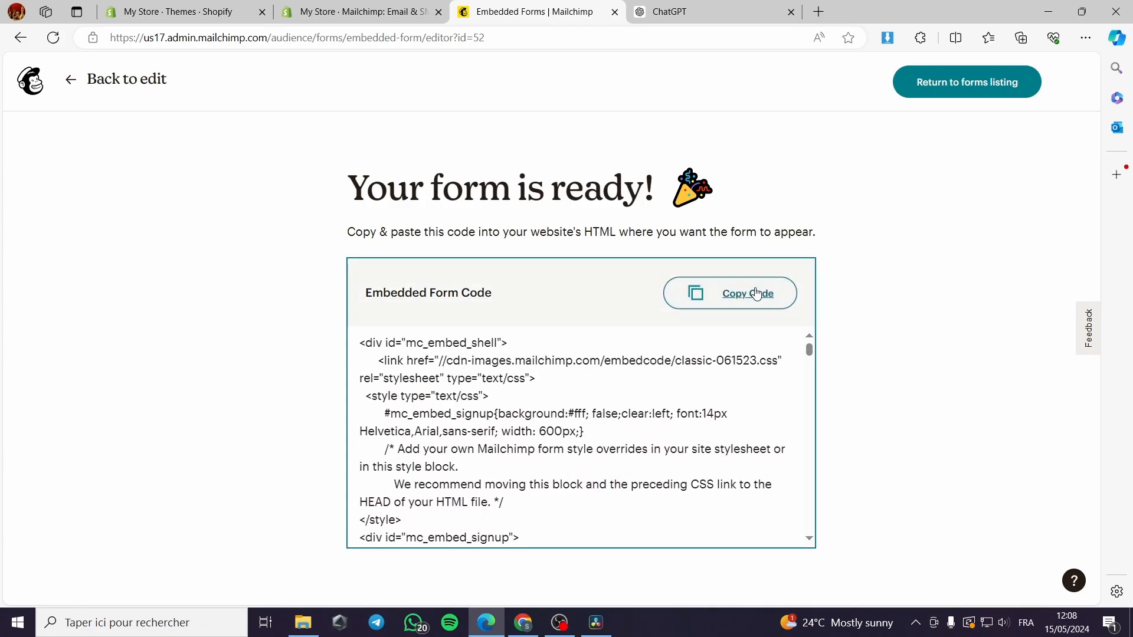
Step: Switch to the Shopify admin and open the online store's Contact page for editing
click(152, 8)
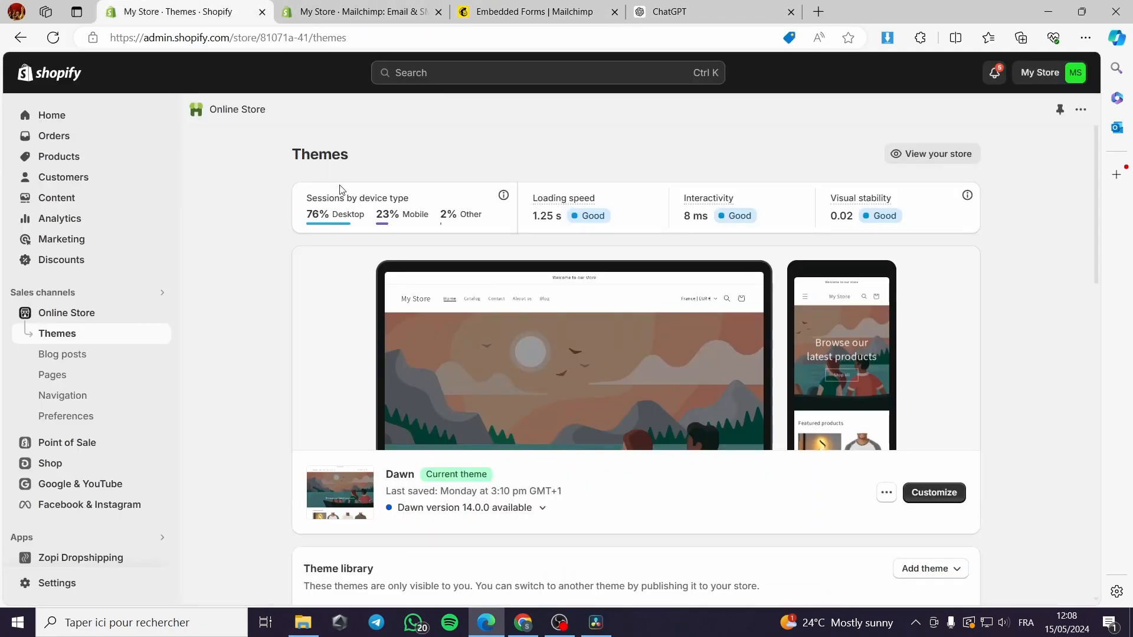
click(88, 378)
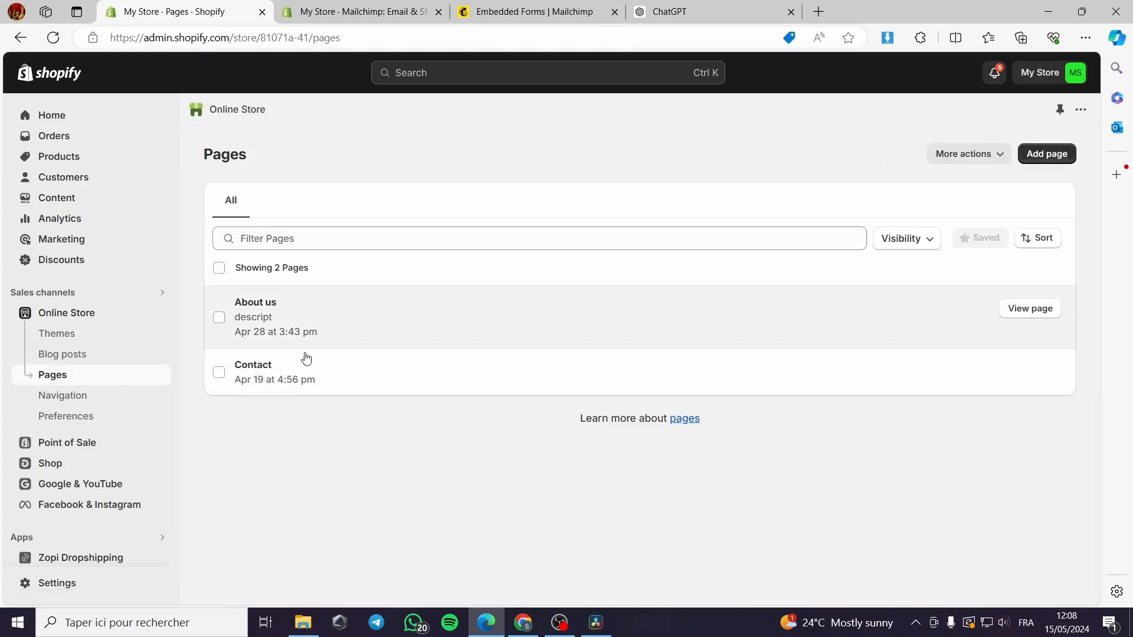
click(286, 378)
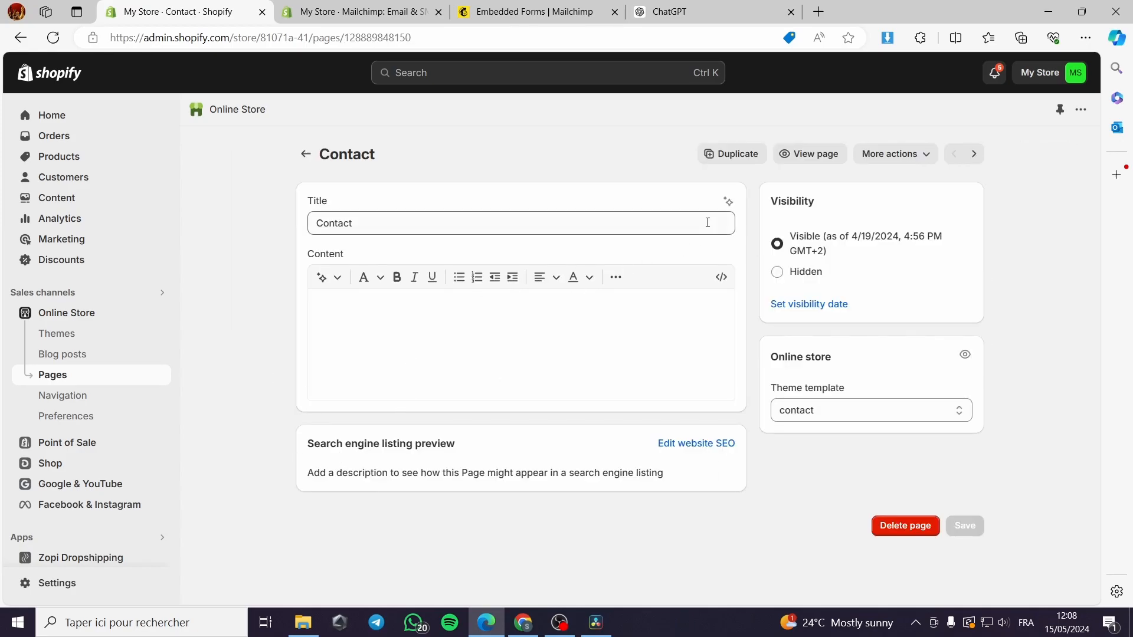
Step: Paste the copied Mailchimp embed code into the Contact page's content as HTML and save the page
click(724, 279)
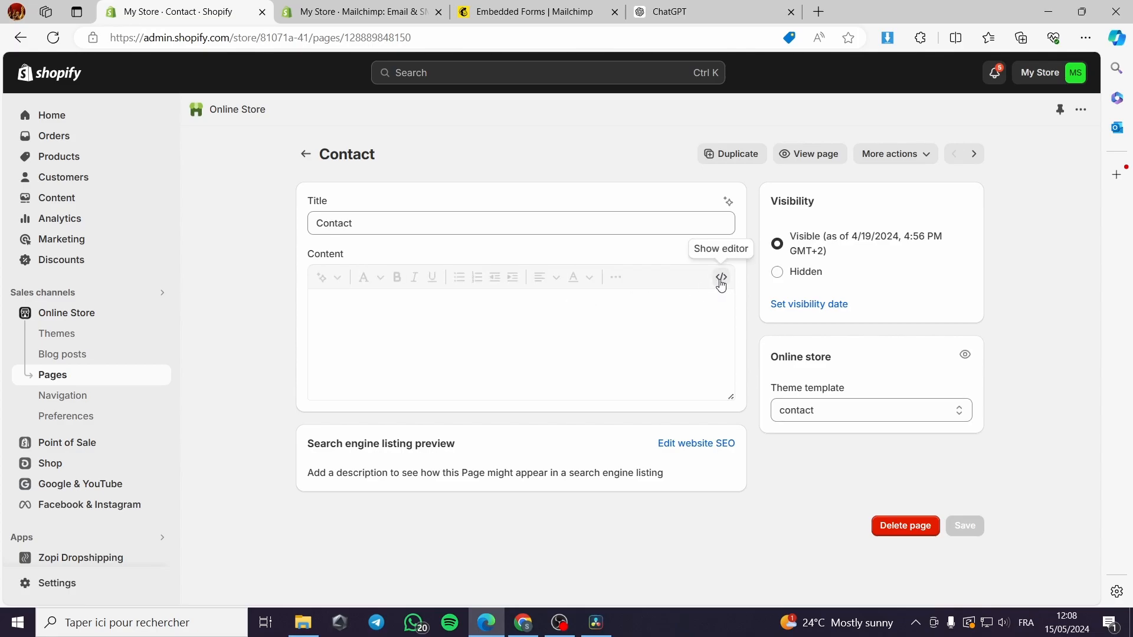
click(407, 313)
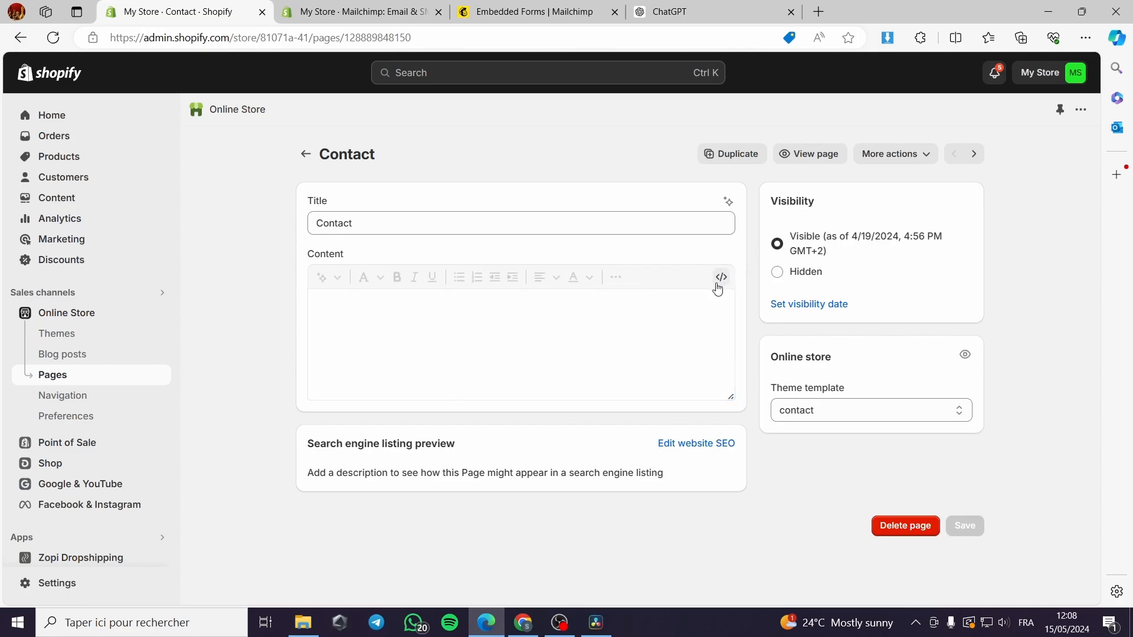
key(ctrl+v)
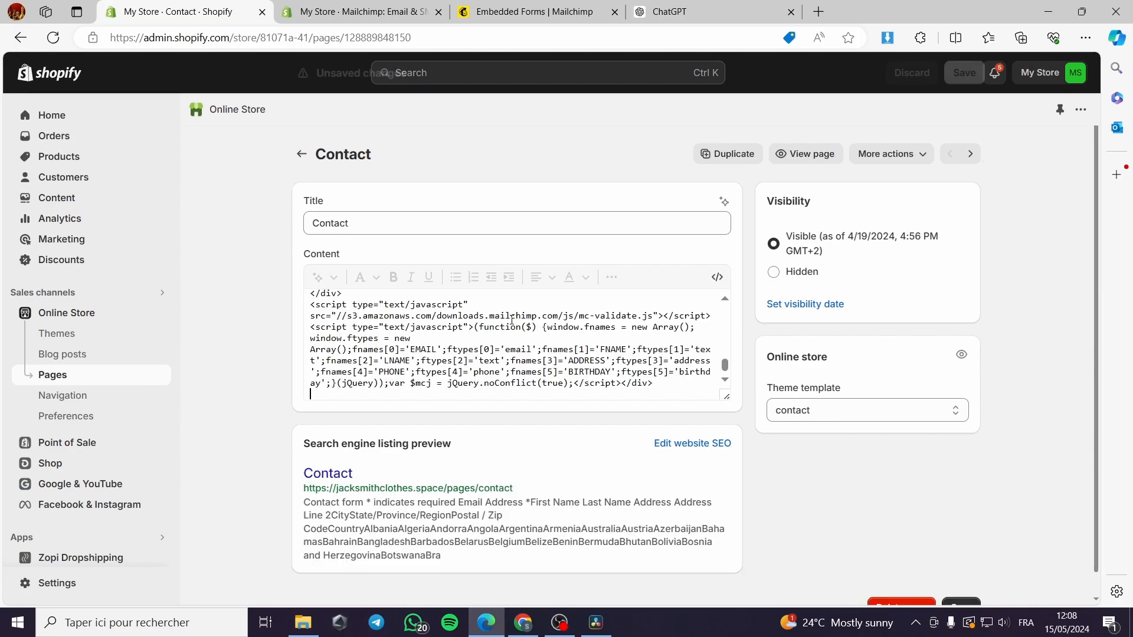
scroll(478, 358, down, 2)
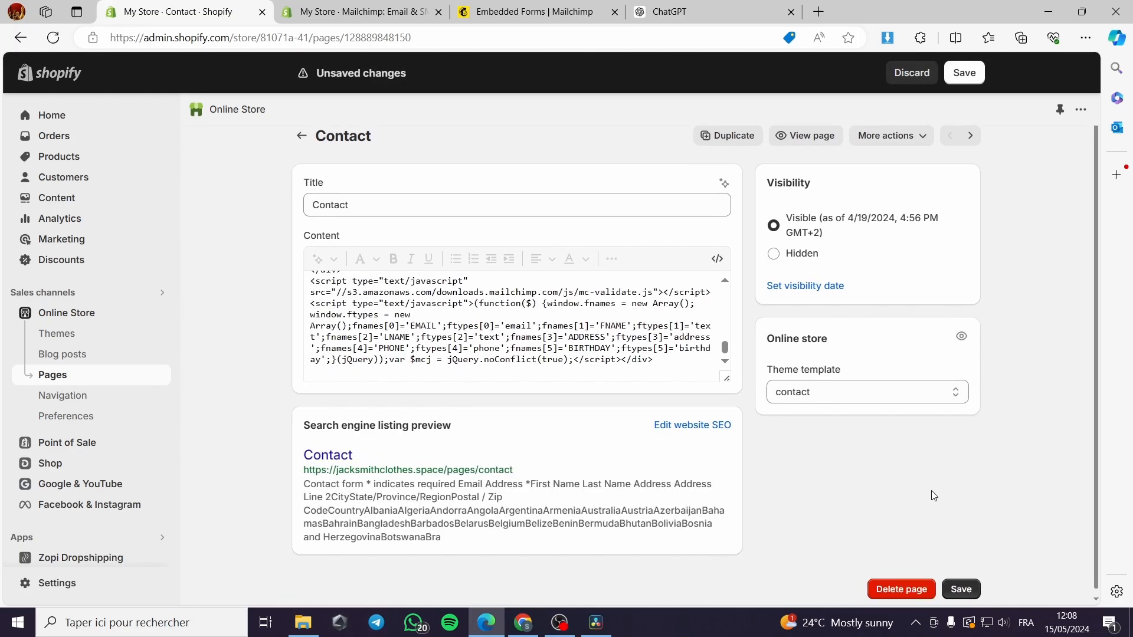
click(962, 583)
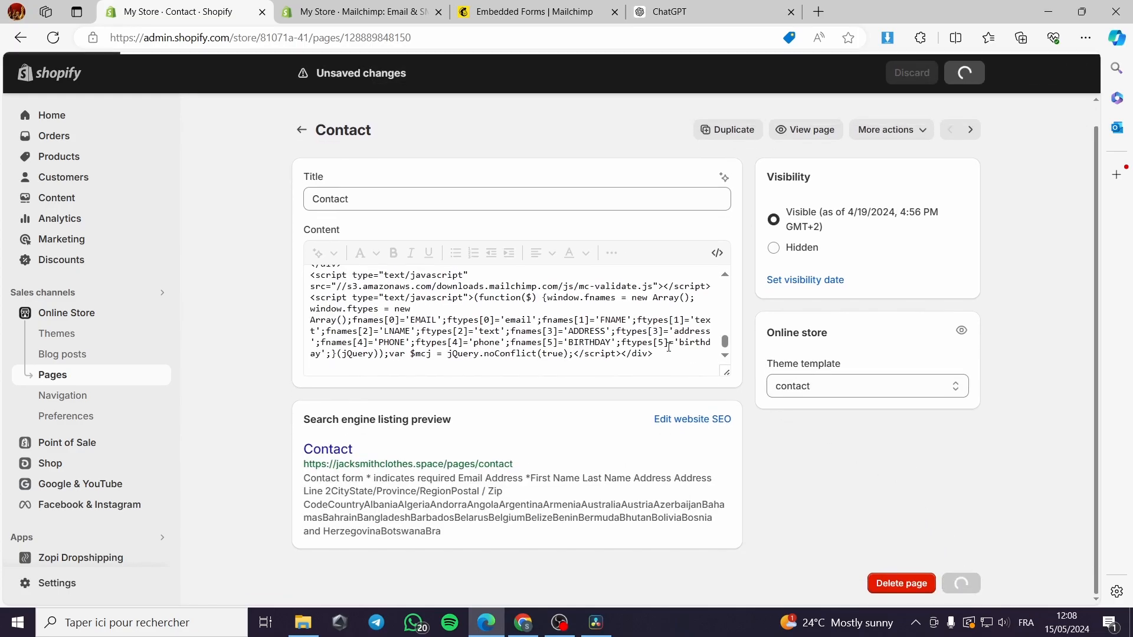
Step: View the live Contact page and look over the embedded Mailchimp form and the store's default contact form
click(821, 143)
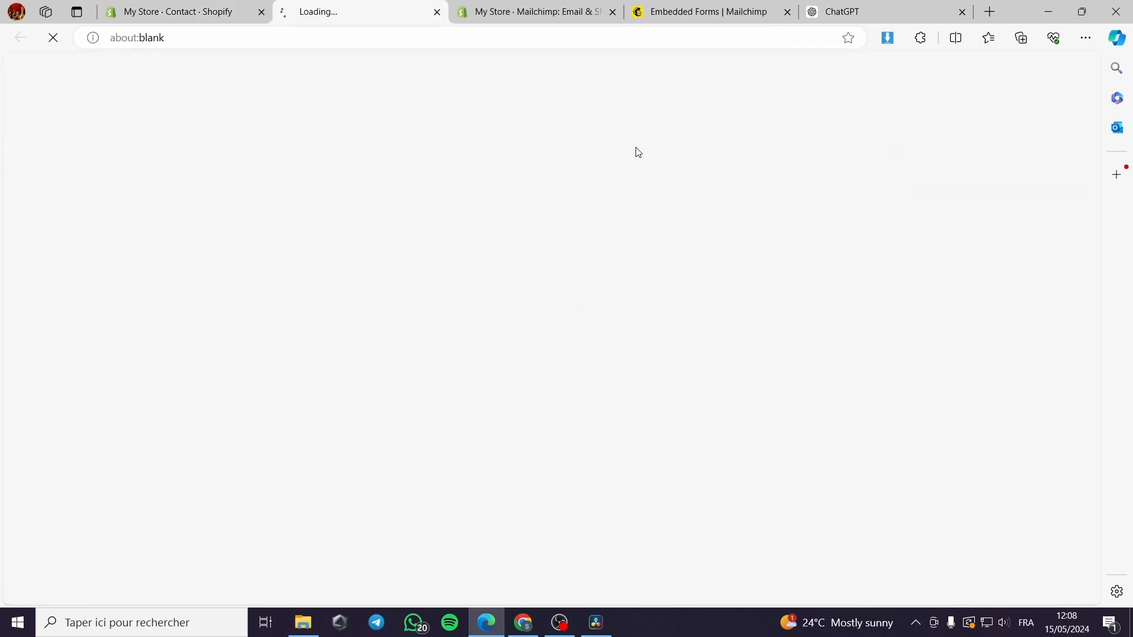
scroll(766, 341, down, 8)
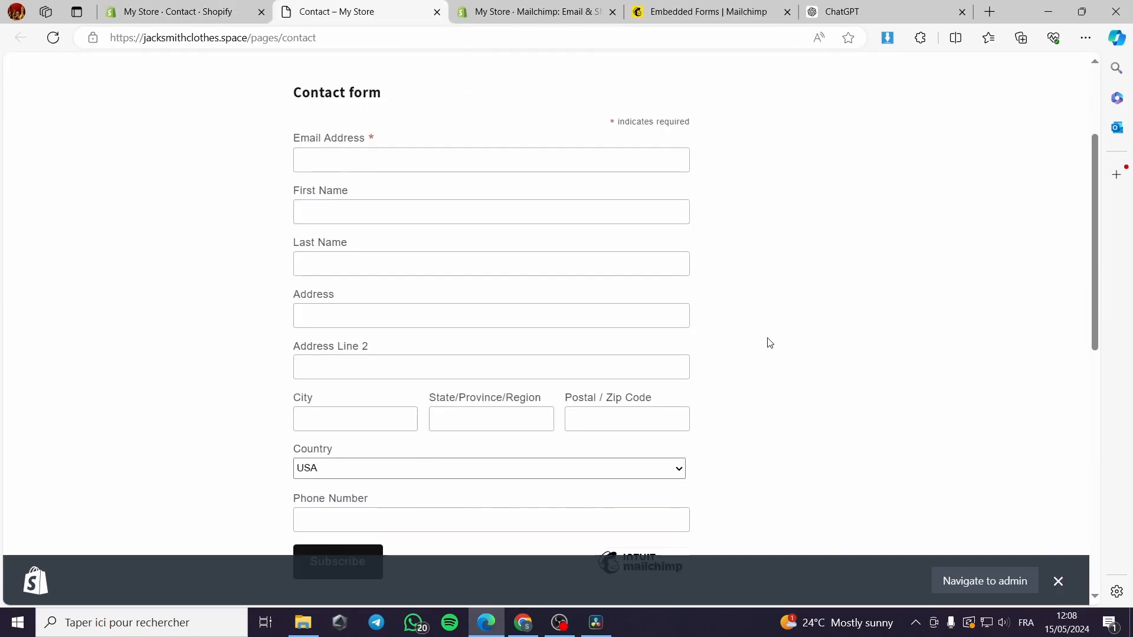
scroll(569, 379, down, 3)
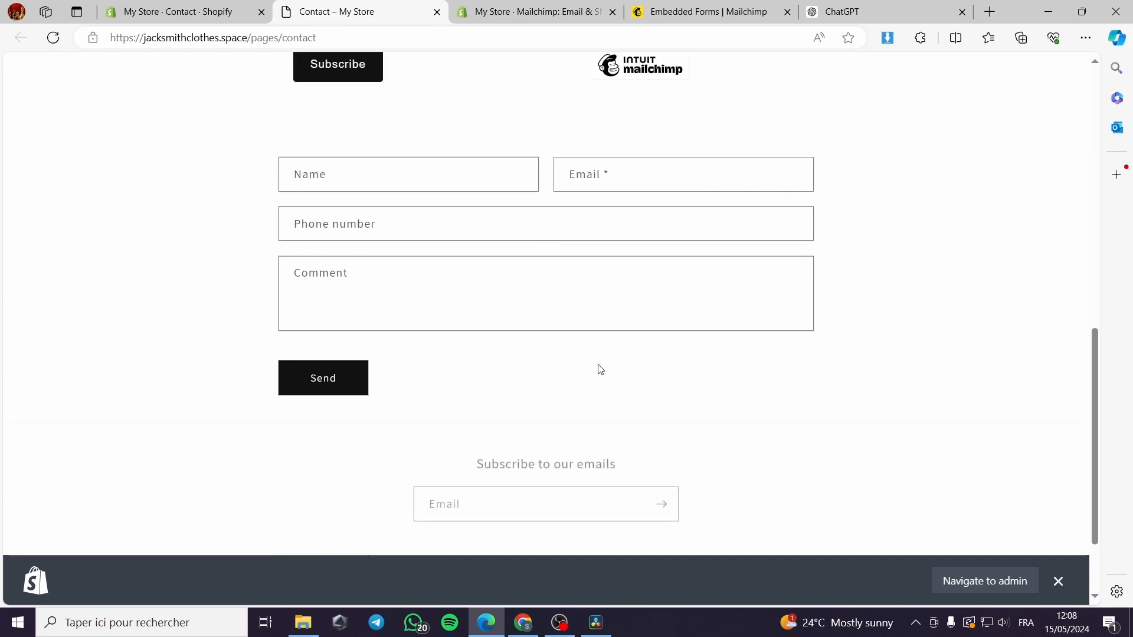
scroll(466, 383, up, 10)
scroll(370, 250, down, 3)
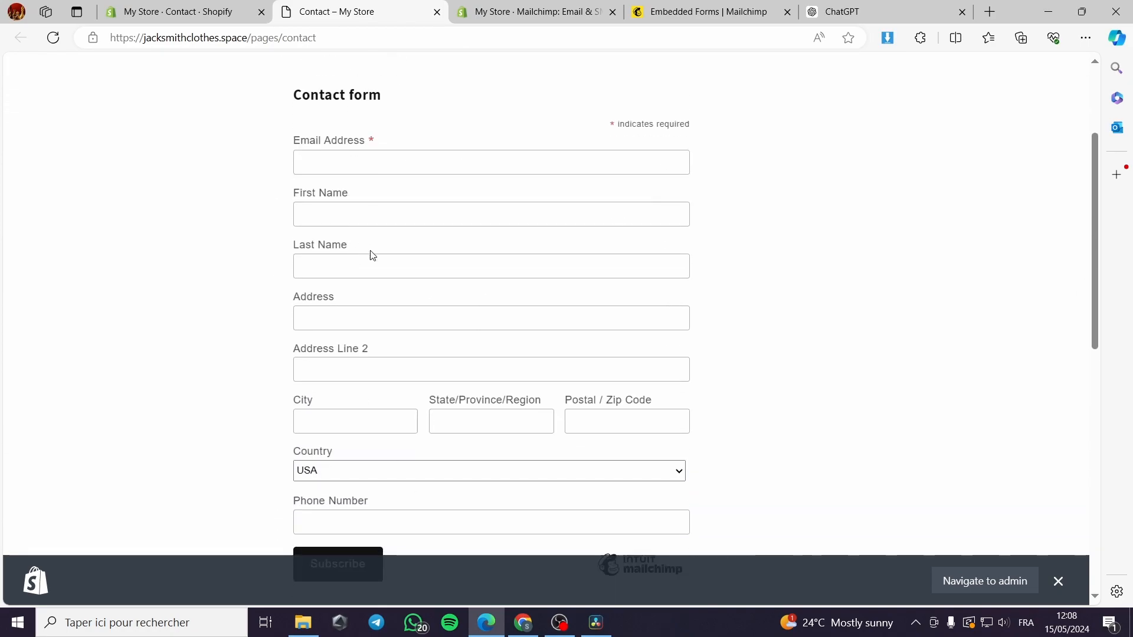
Step: Check the embedded form's Address field and Country list on the live Contact page without entering anything
click(344, 320)
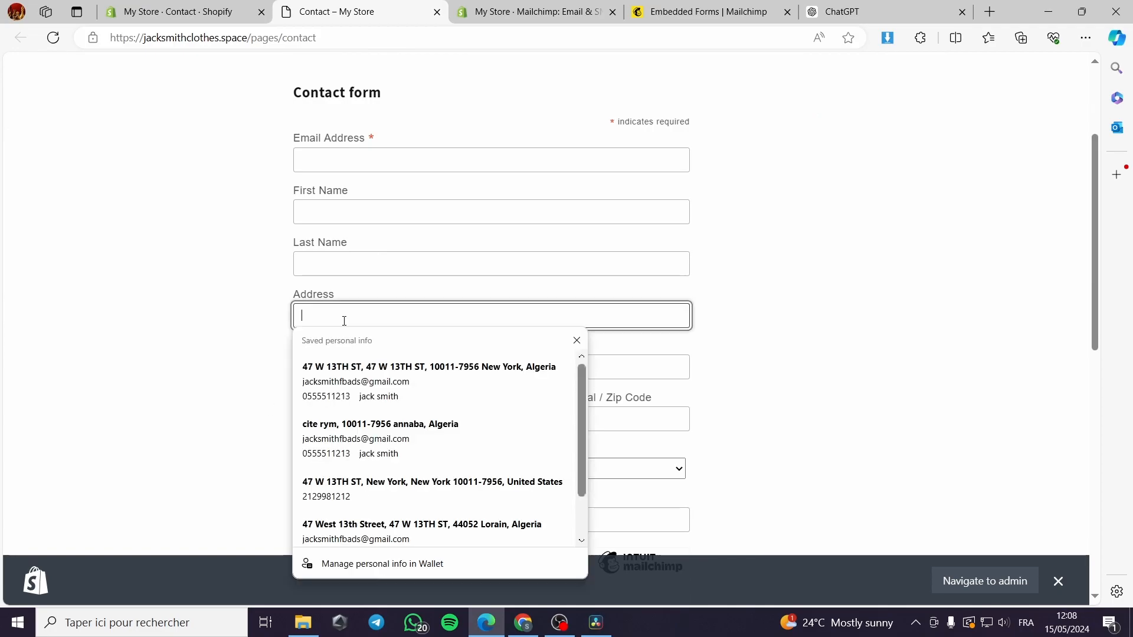
click(236, 316)
scroll(378, 423, down, 3)
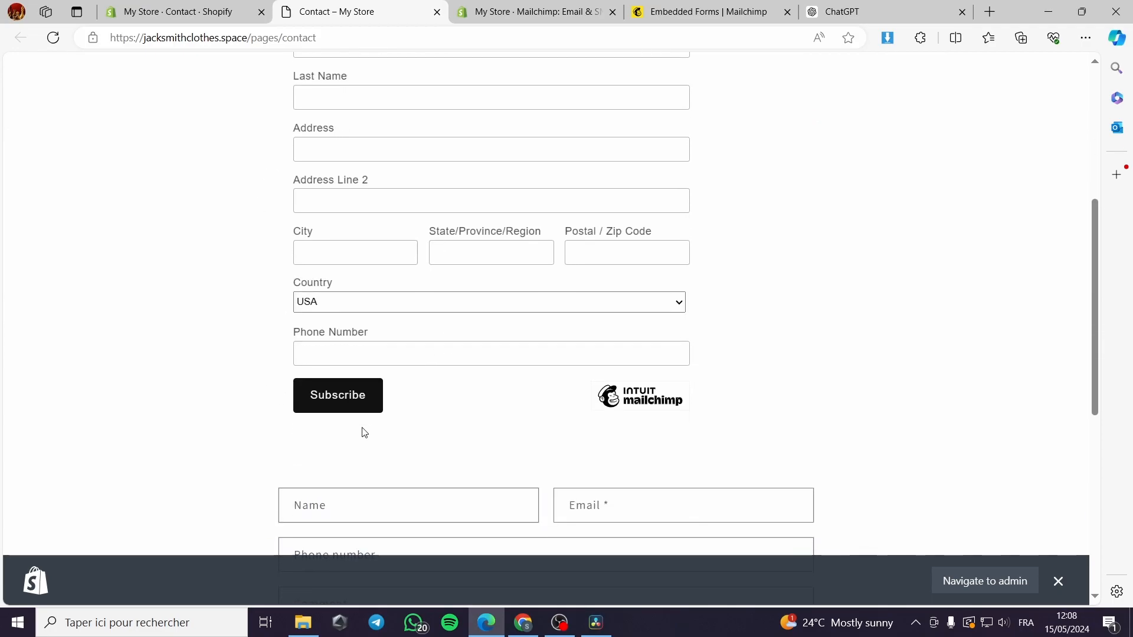
click(673, 304)
click(674, 304)
click(678, 305)
scroll(587, 374, down, 3)
scroll(590, 375, up, 4)
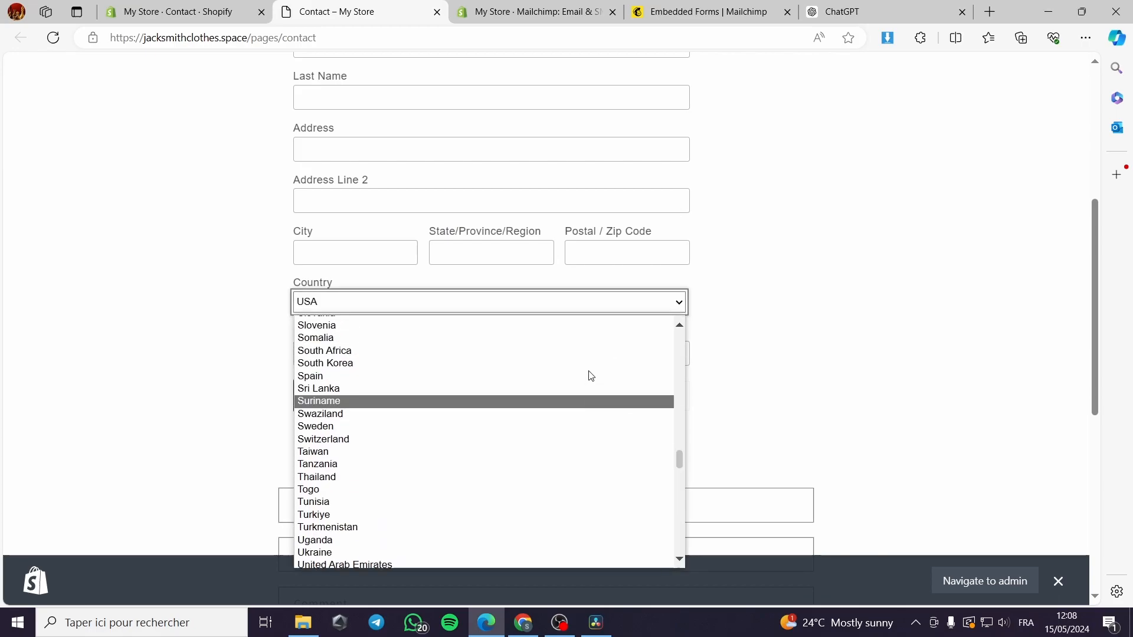
click(771, 336)
scroll(480, 315, up, 6)
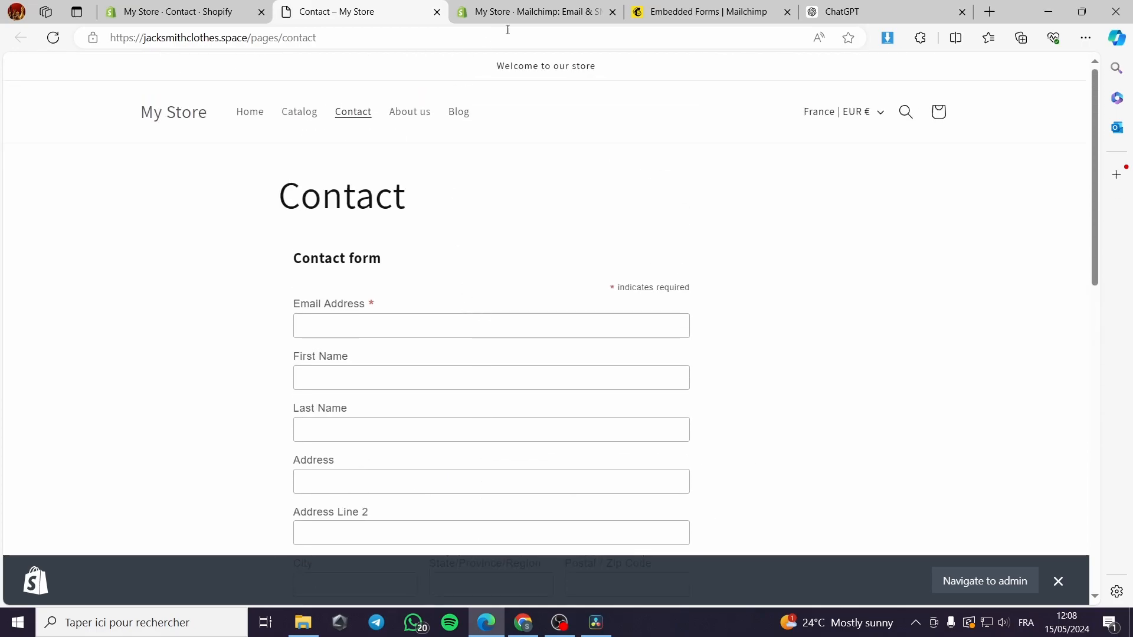
Step: Close the live Contact page and return to its editor in the Shopify admin
click(678, 7)
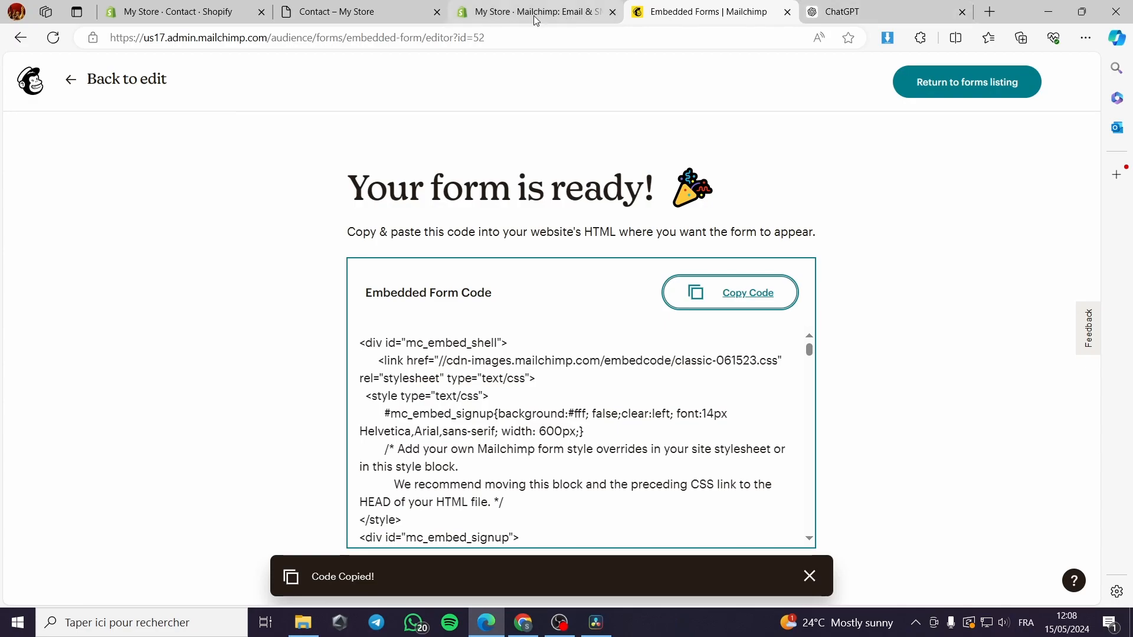
click(354, 11)
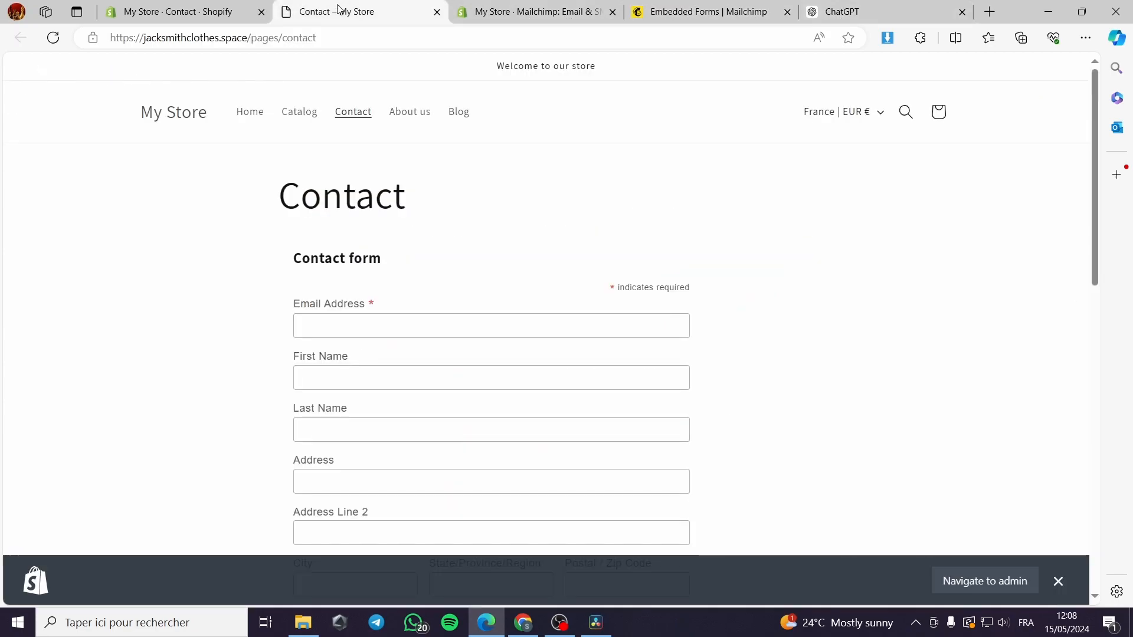
click(437, 12)
click(193, 13)
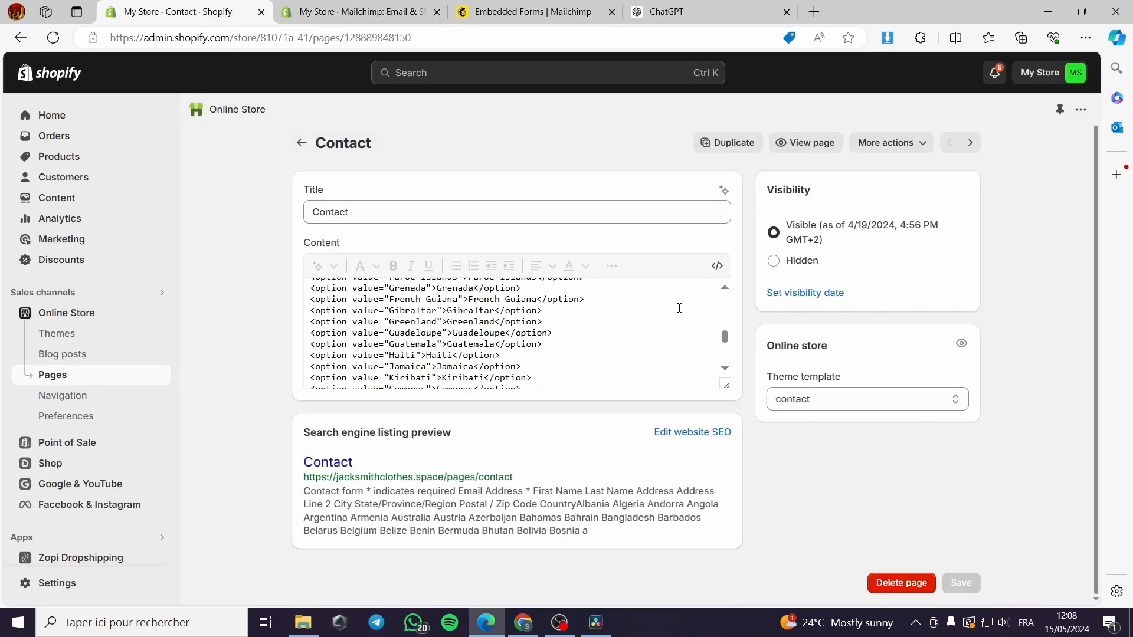
Step: Switch to ChatGPT, correct "ermail" to "email" in the drafted HTML contact form prompt and submit it
click(719, 14)
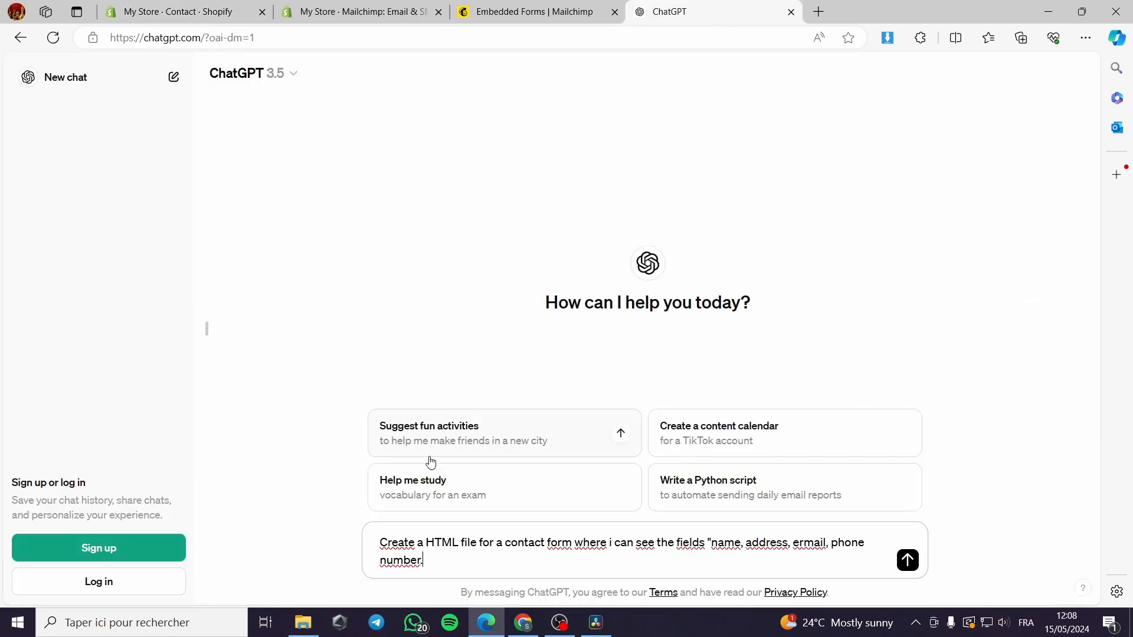
triple_click(382, 544)
drag(383, 543, 801, 544)
click(804, 543)
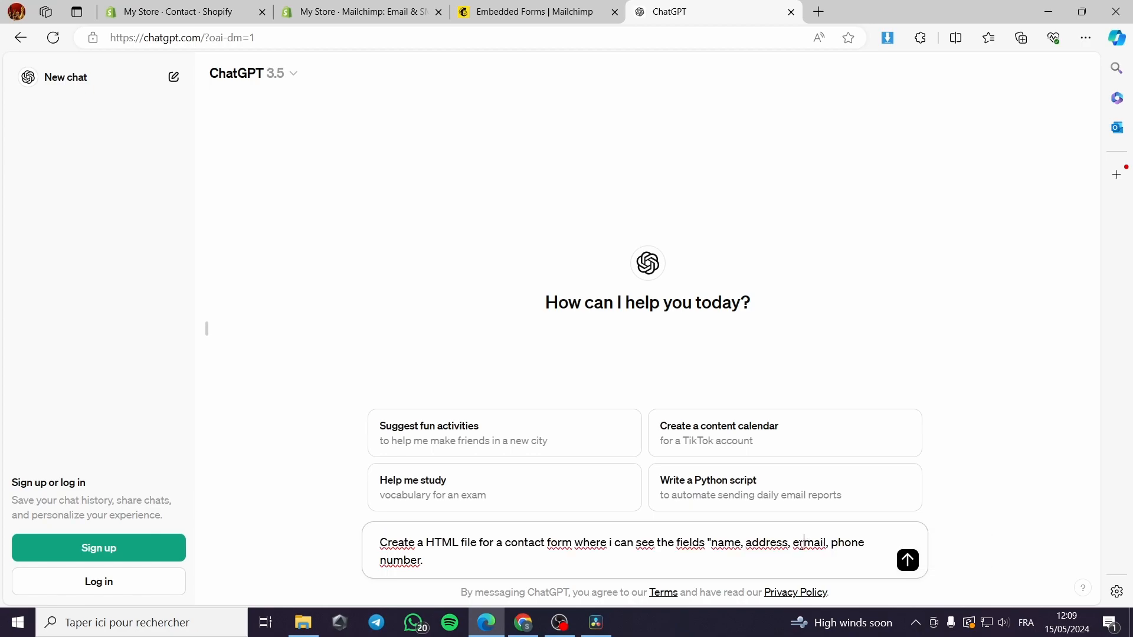
key(Delete)
click(907, 560)
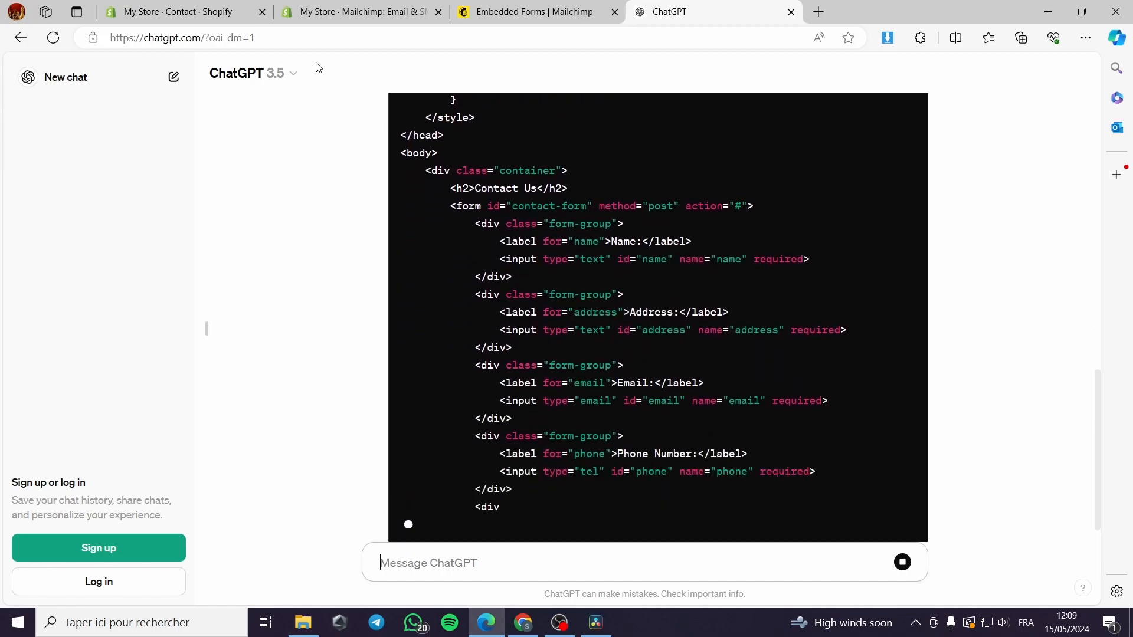
Step: Switch back to the Shopify Contact page and delete all the Mailchimp HTML code from its content
click(190, 10)
scroll(632, 367, down, 10)
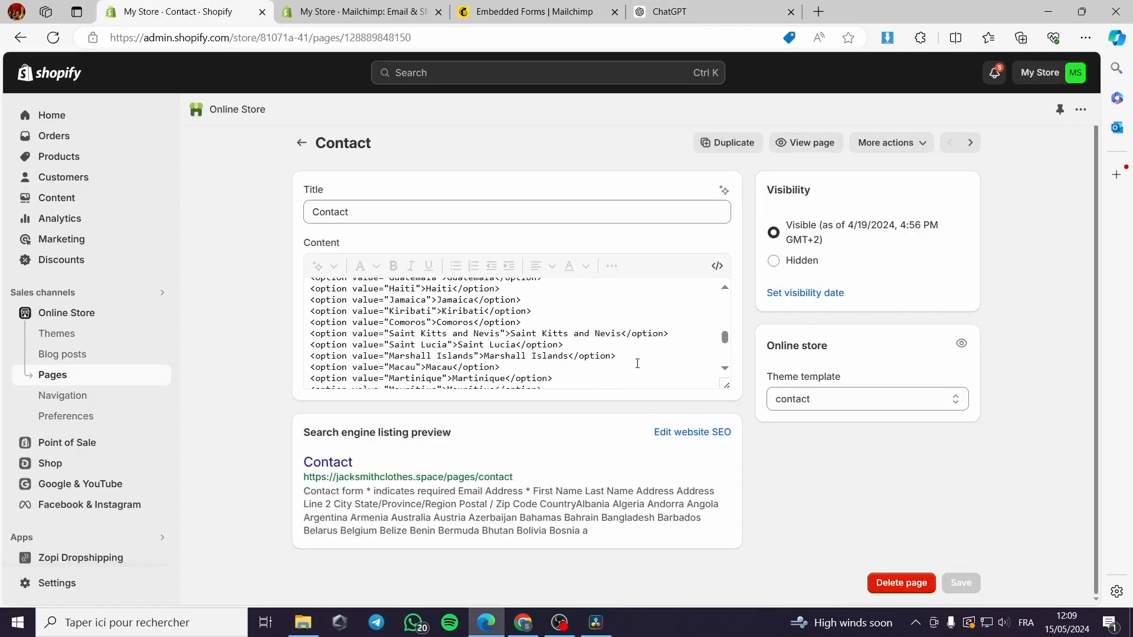
scroll(608, 363, down, 2)
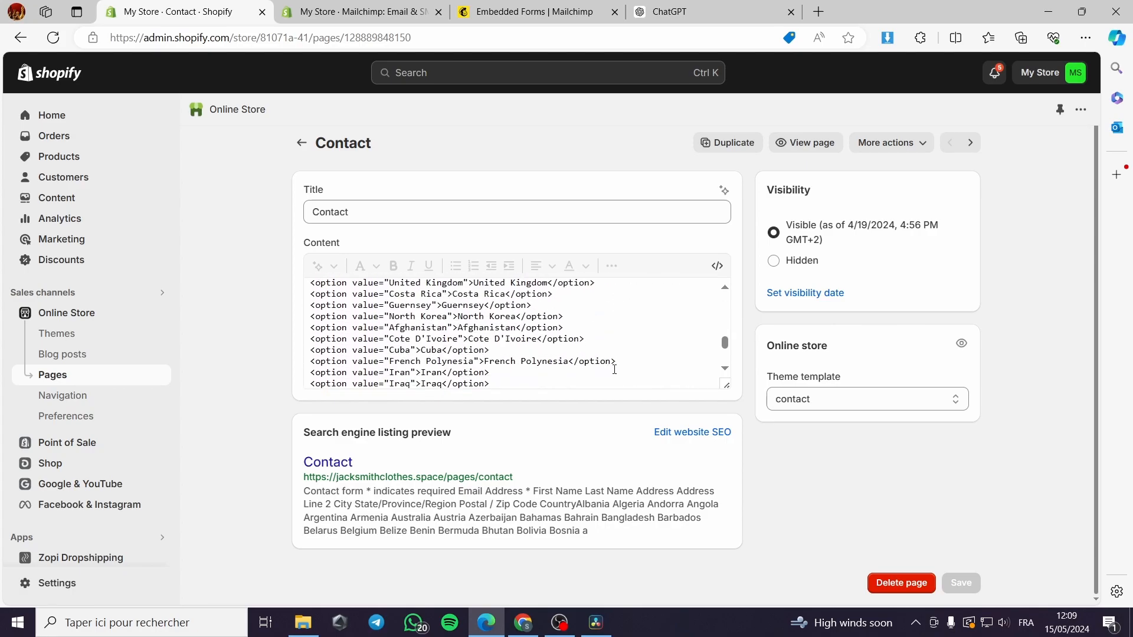
drag(725, 348, 719, 269)
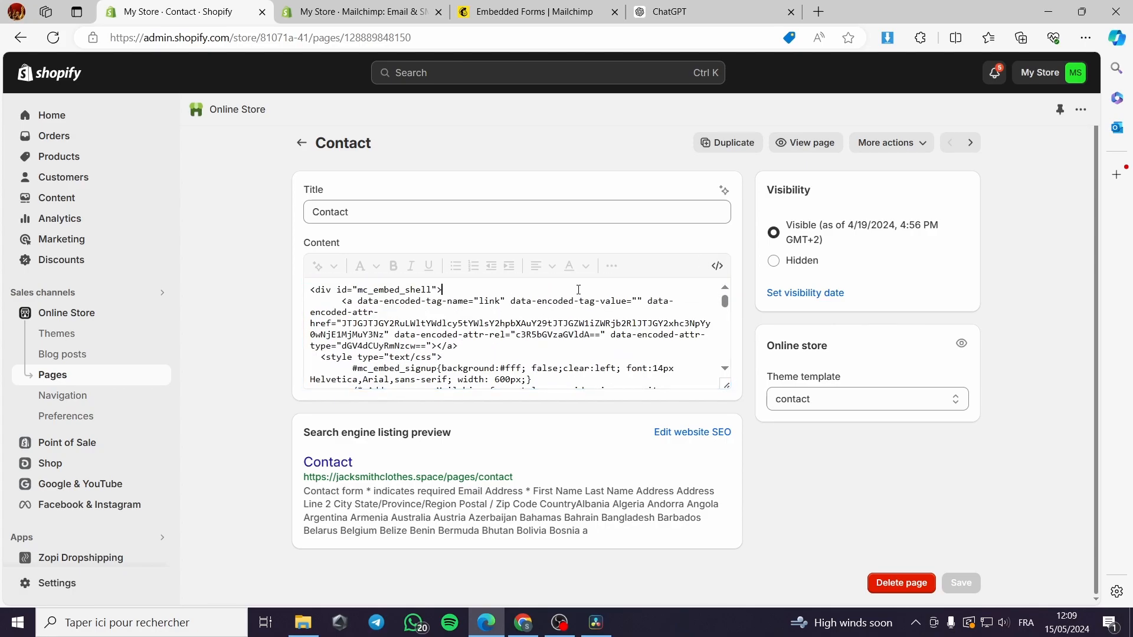
key(ctrl+a)
key(BackSpace)
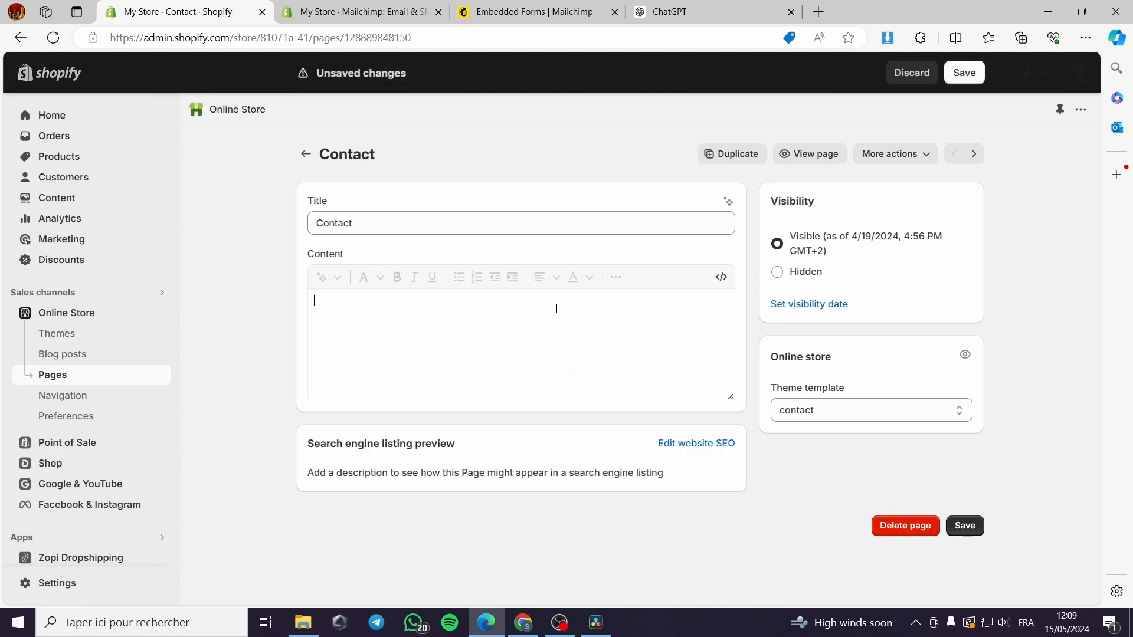
Step: Save the emptied Contact page, switch to ChatGPT and copy the complete generated HTML contact form code
click(977, 524)
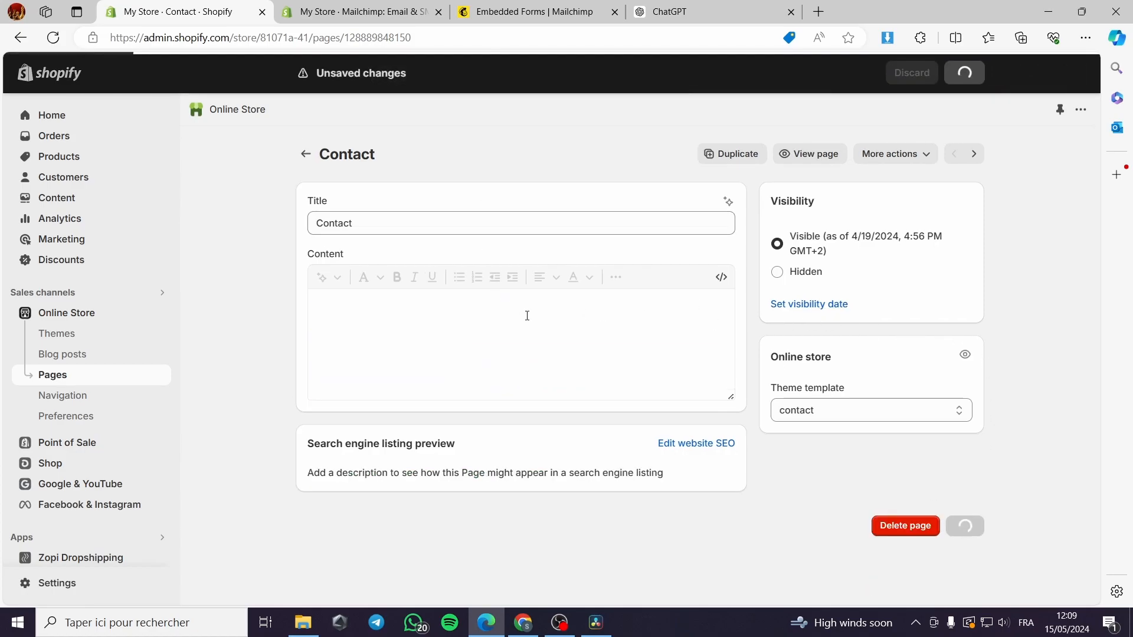
click(668, 12)
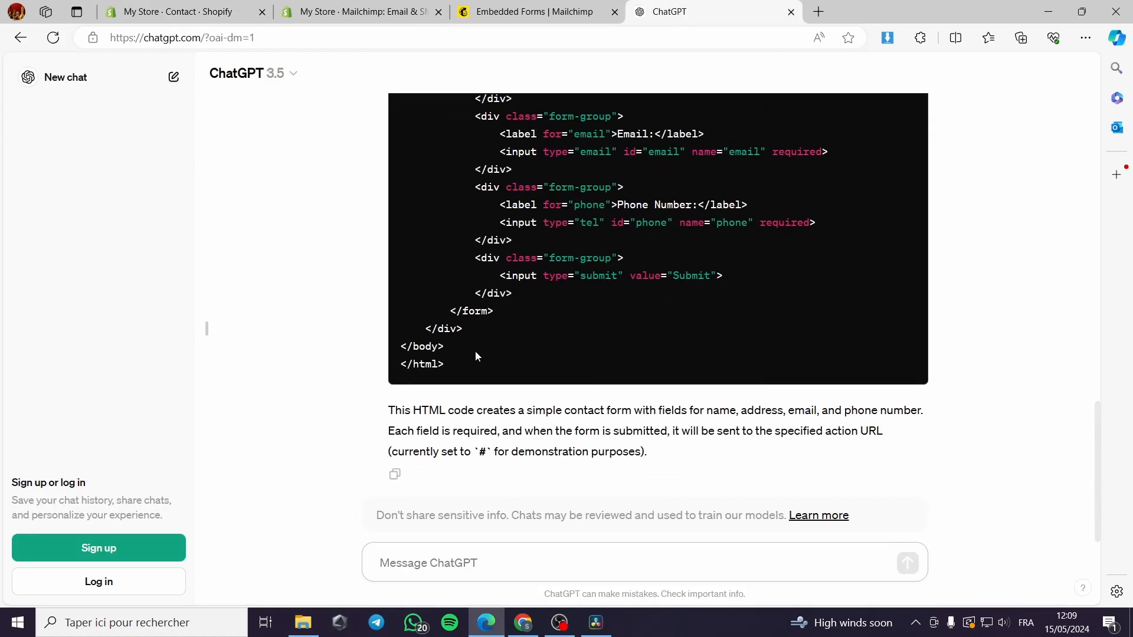
drag(447, 364, 403, 287)
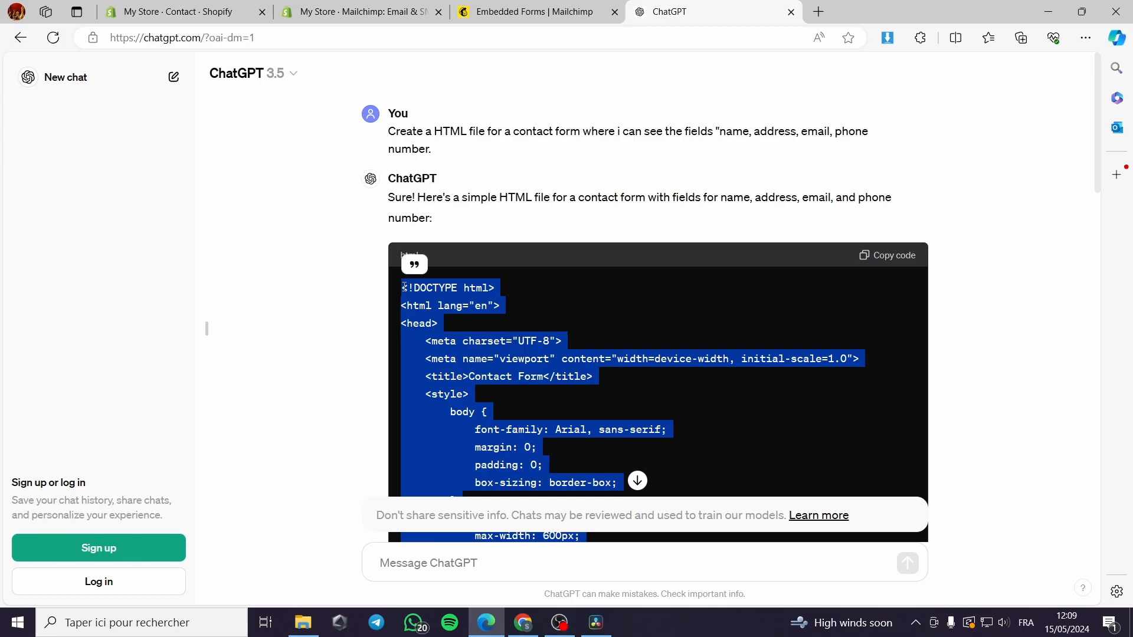
scroll(625, 482, down, 2)
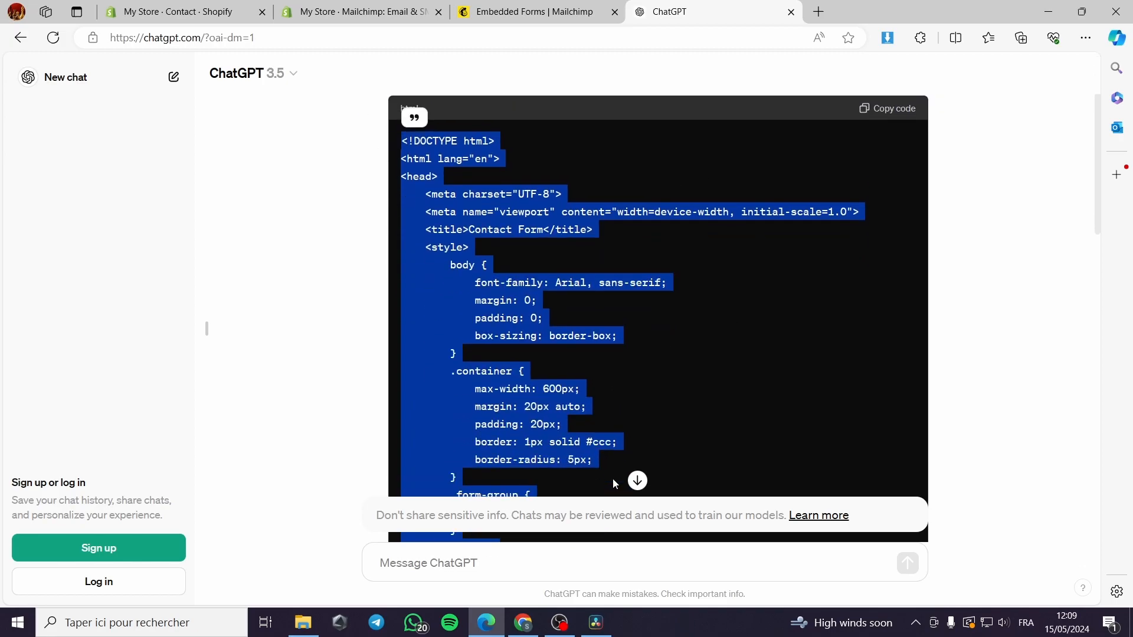
Step: Switch back to the Shopify Contact page, paste the ChatGPT HTML code into its content and save the page
click(176, 12)
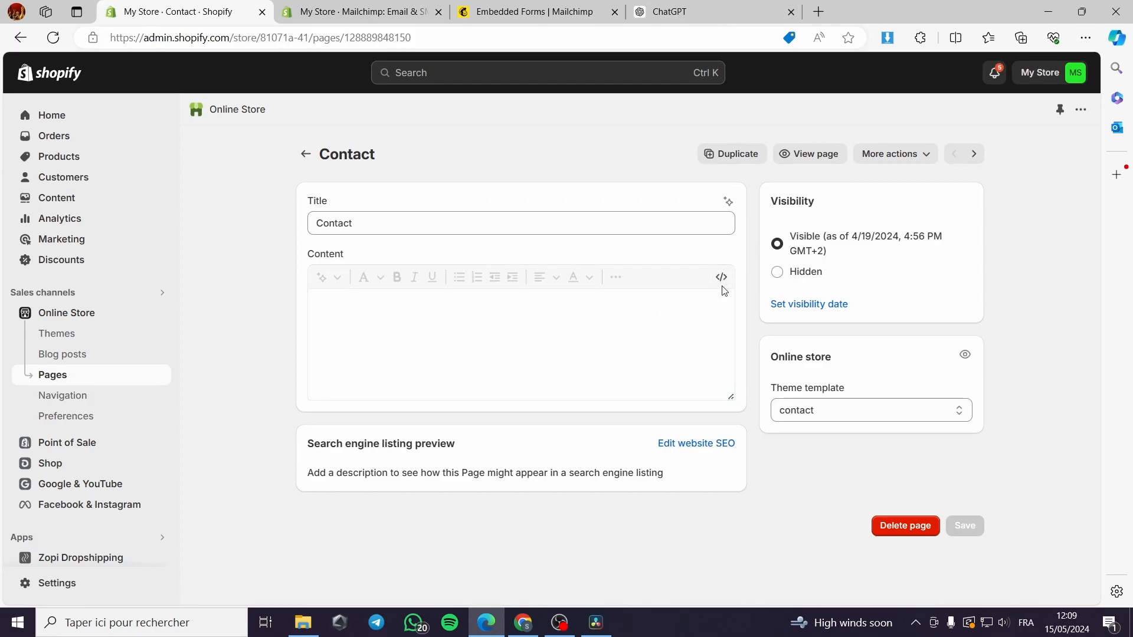
click(660, 348)
key(ctrl+v)
click(964, 556)
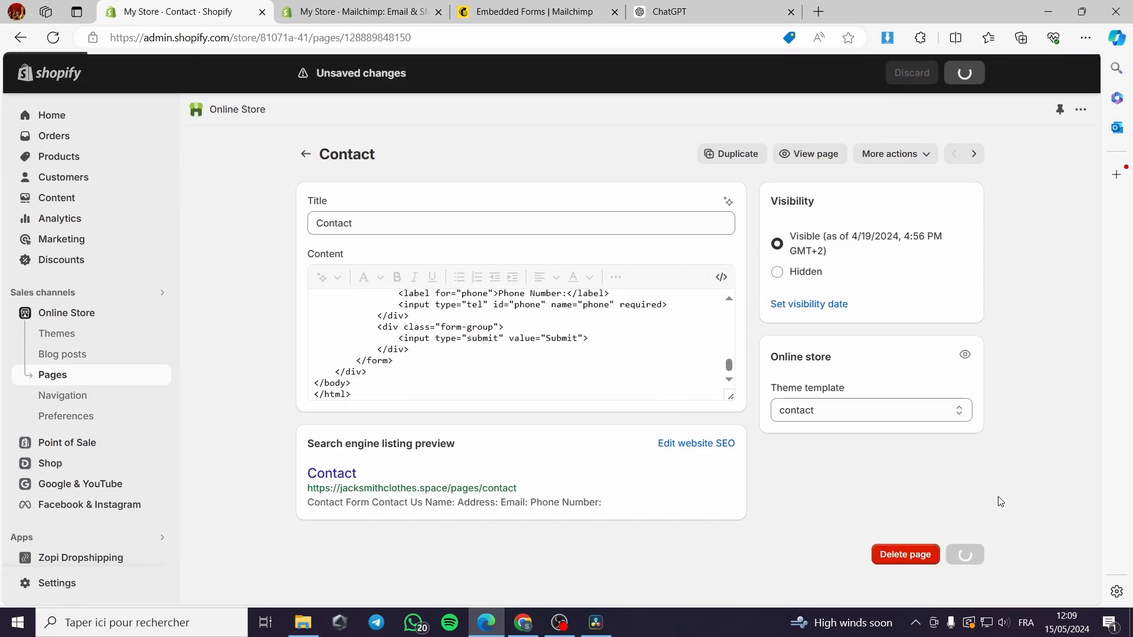
Step: Open the live Contact page from the editor and check which contact form it displays
click(804, 157)
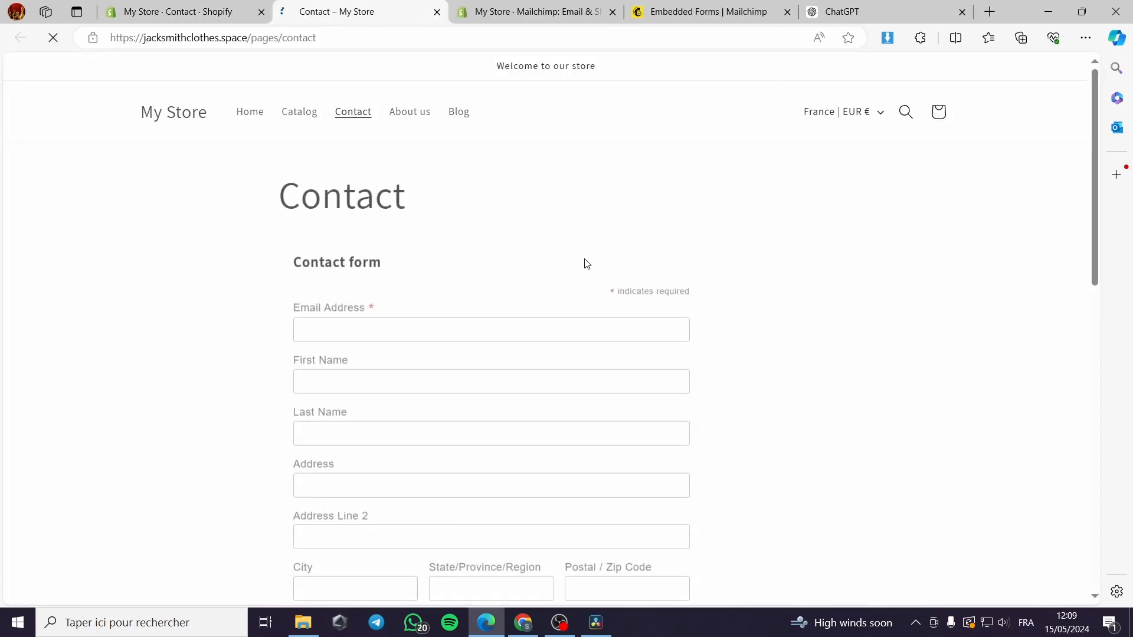
scroll(500, 277, down, 1)
scroll(500, 277, down, 10)
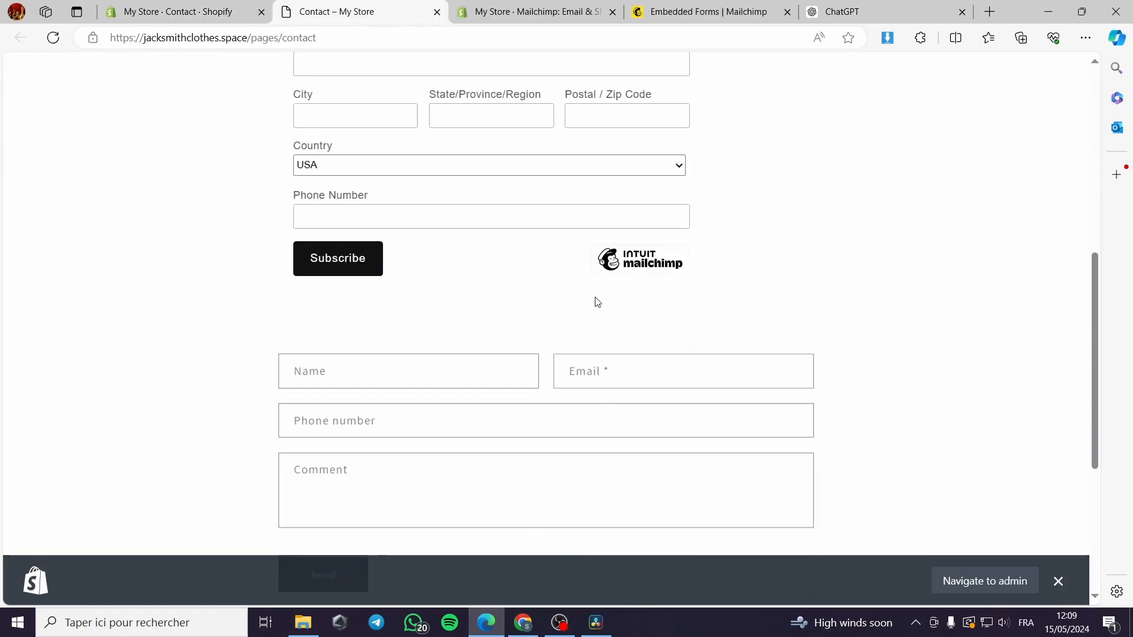
scroll(607, 299, up, 8)
scroll(419, 278, up, 3)
scroll(419, 280, down, 6)
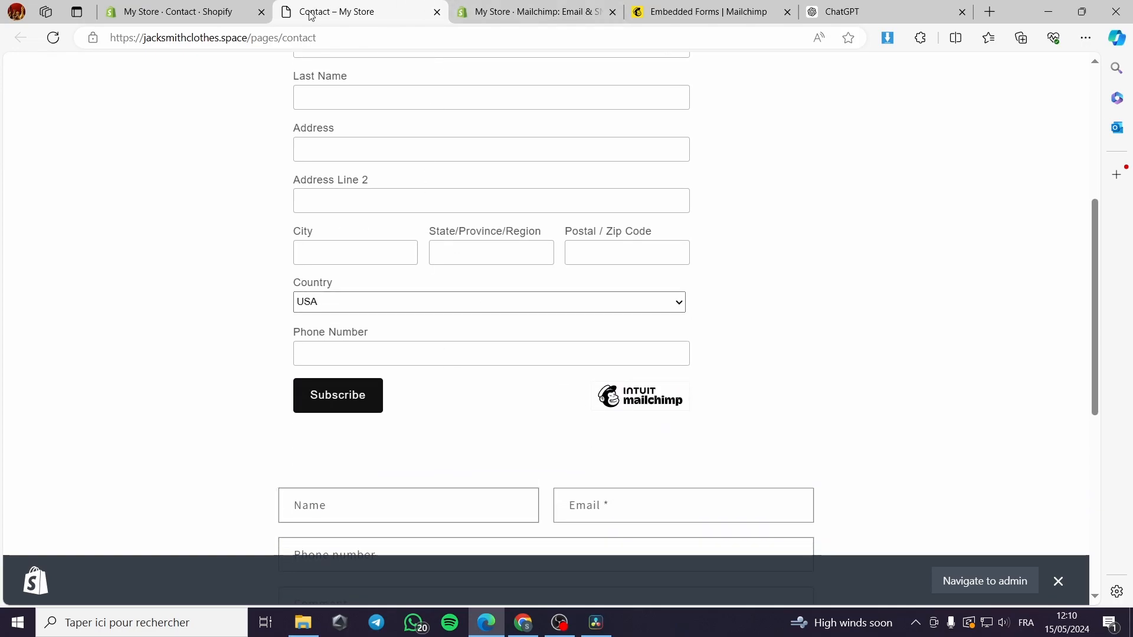
Step: Return to the Shopify page editor, view the live Contact page again and examine the form's fields and layout
click(232, 10)
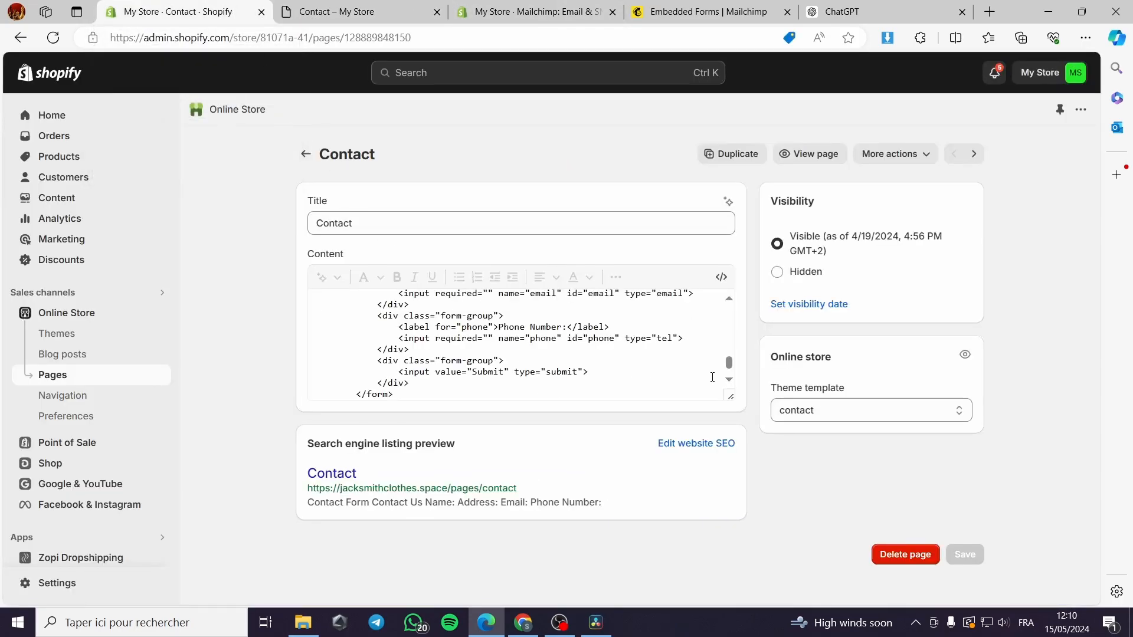
click(816, 154)
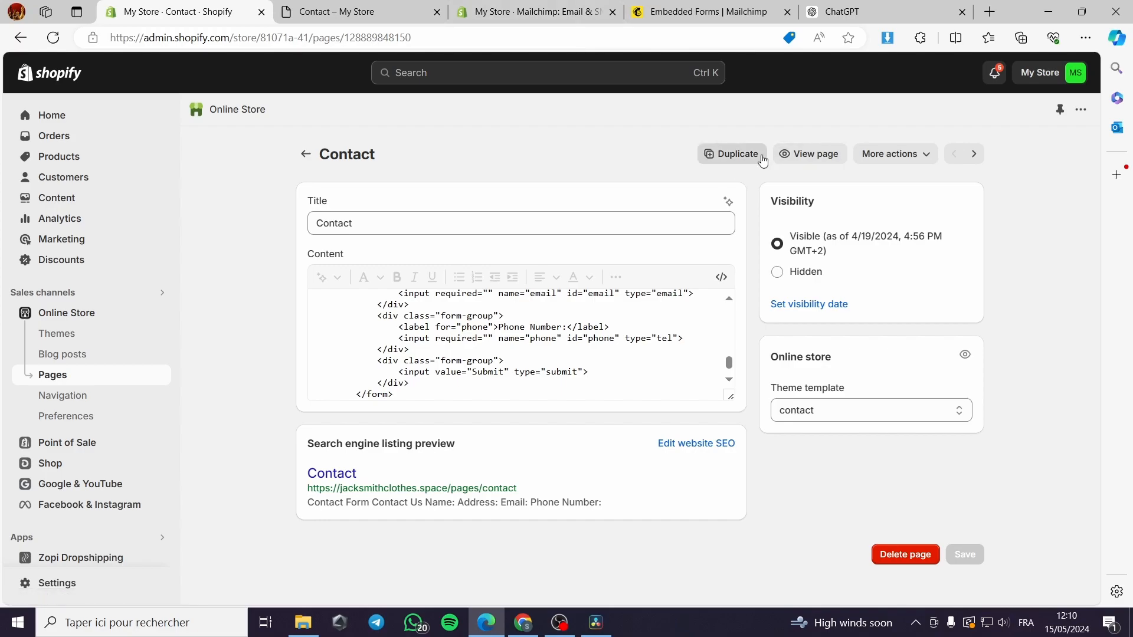
scroll(443, 313, down, 4)
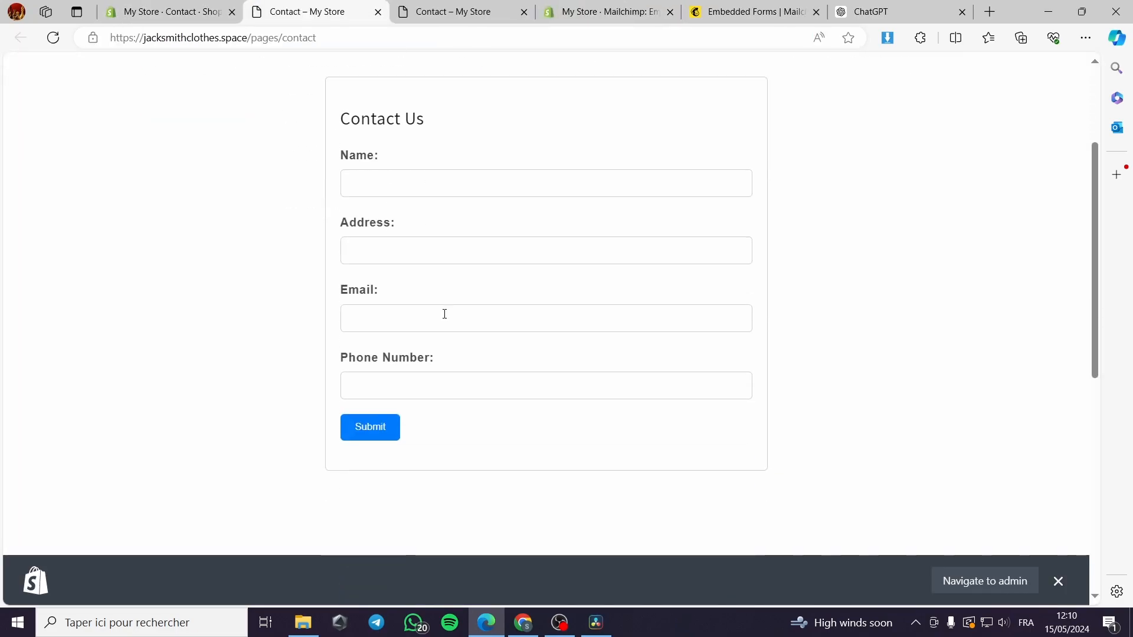
scroll(475, 332, down, 5)
scroll(551, 328, up, 10)
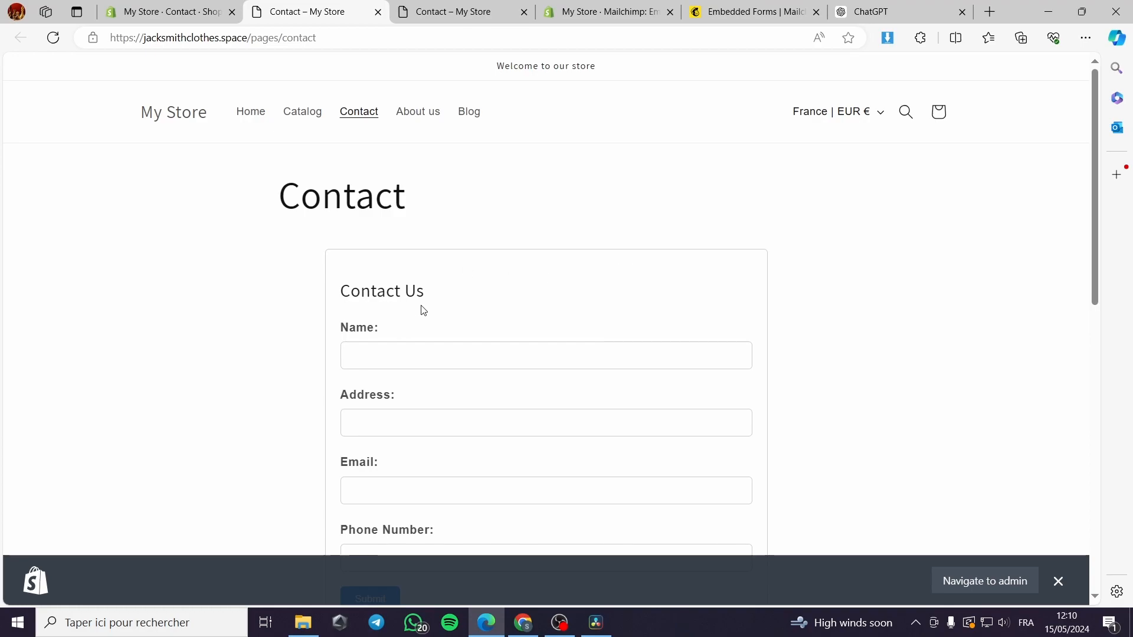
scroll(523, 324, down, 7)
scroll(600, 327, up, 5)
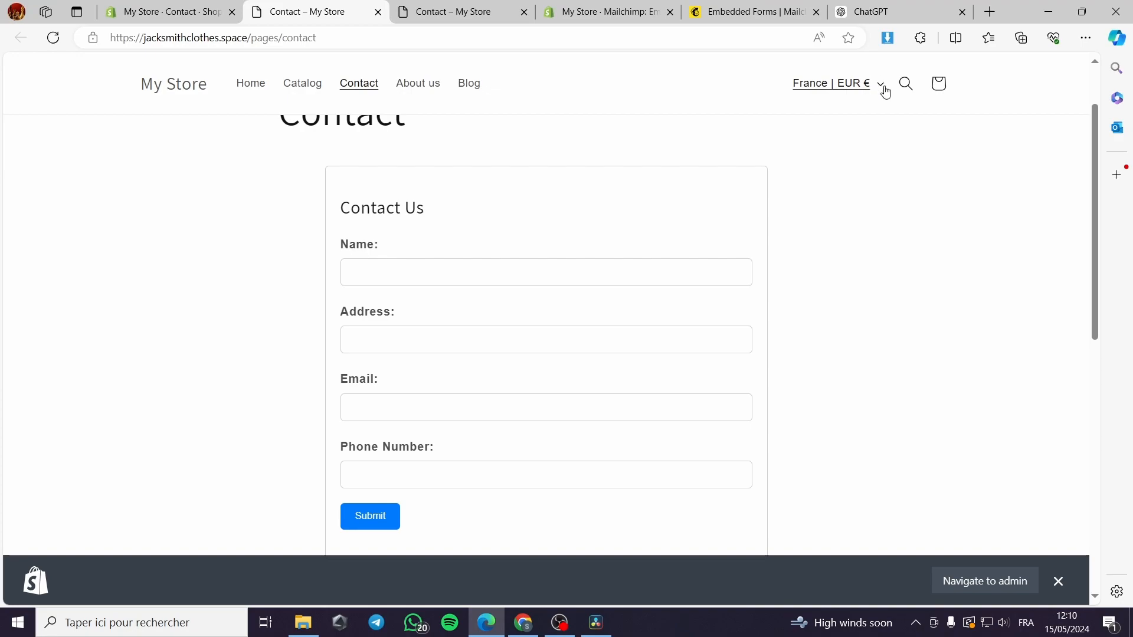
scroll(840, 305, up, 1)
scroll(842, 307, down, 3)
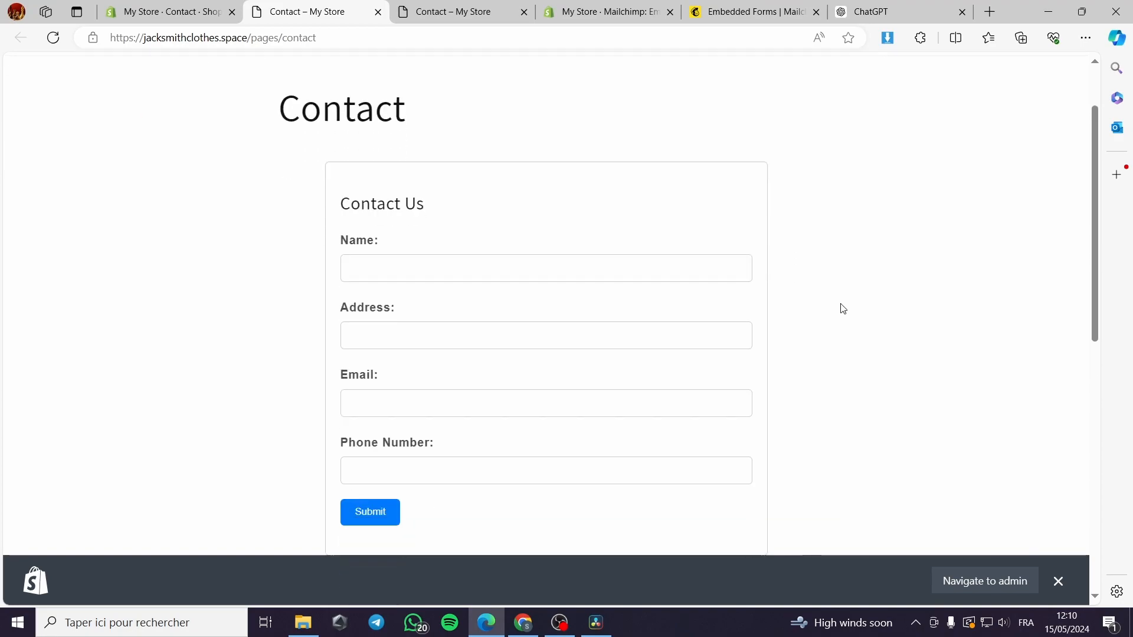